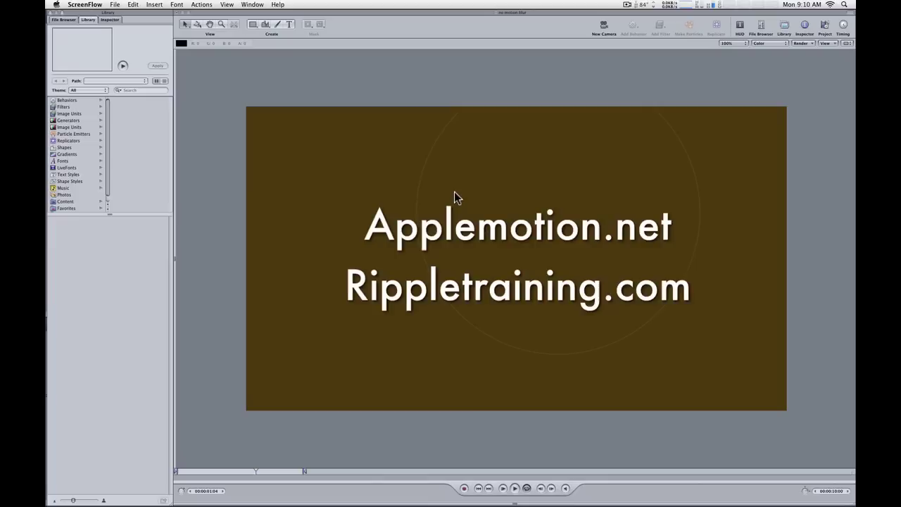
- Play the title animation, then scrub to a frame mid-way through the letters' fly-in
left_click(504, 489)
left_click(515, 488)
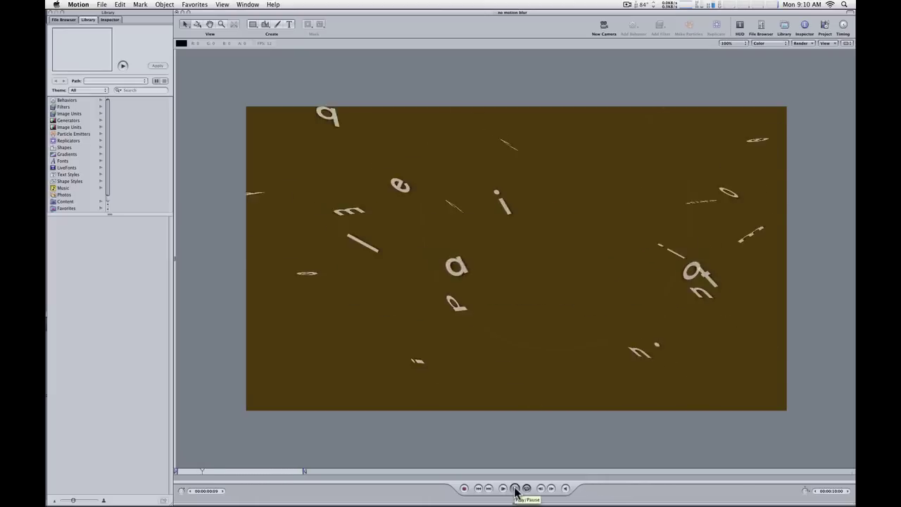
left_click(514, 489)
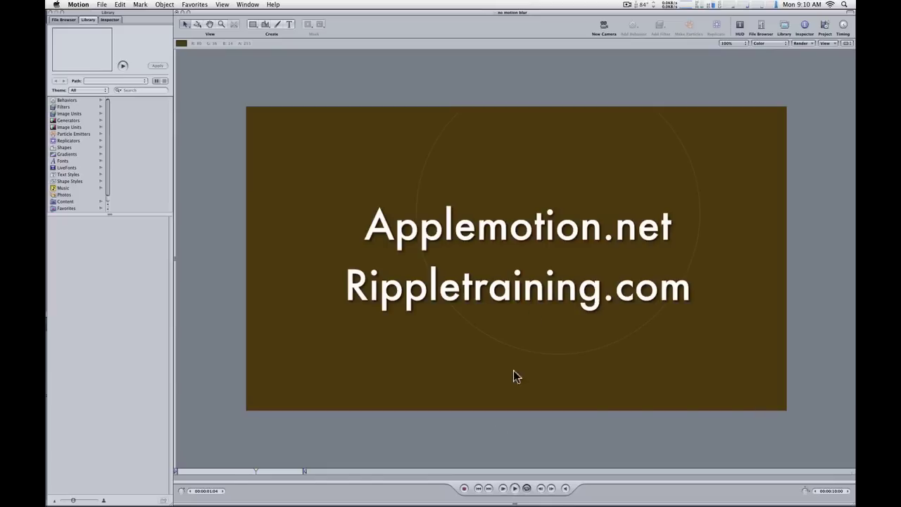
left_click(209, 472)
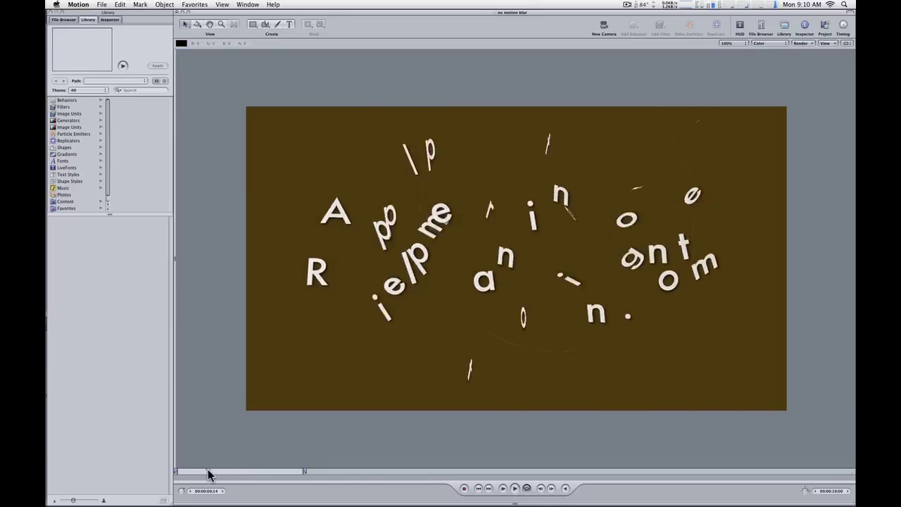
mouse_move(209, 475)
left_mouse_down()
mouse_move(199, 474)
mouse_move(207, 474)
left_mouse_up()
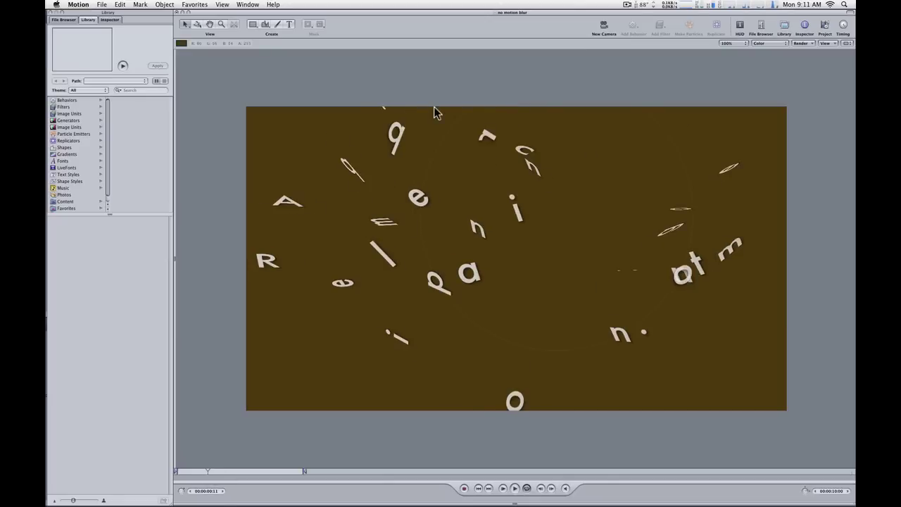
- Enable canvas motion blur and check the canvas overlay and render options
left_click(222, 5)
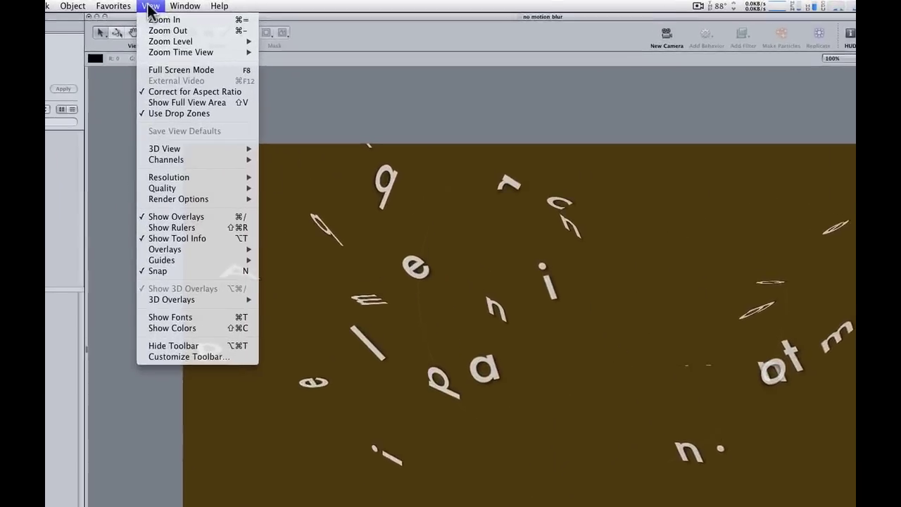
mouse_move(193, 197)
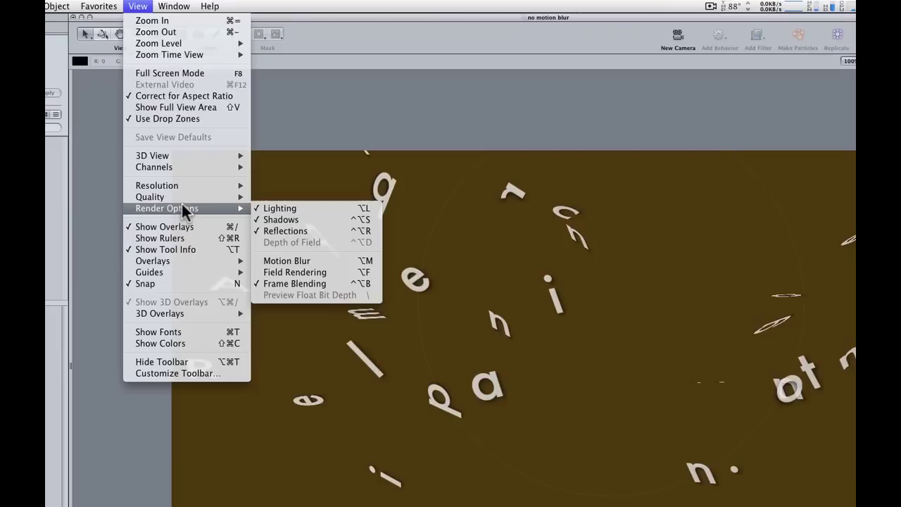
left_click(326, 261)
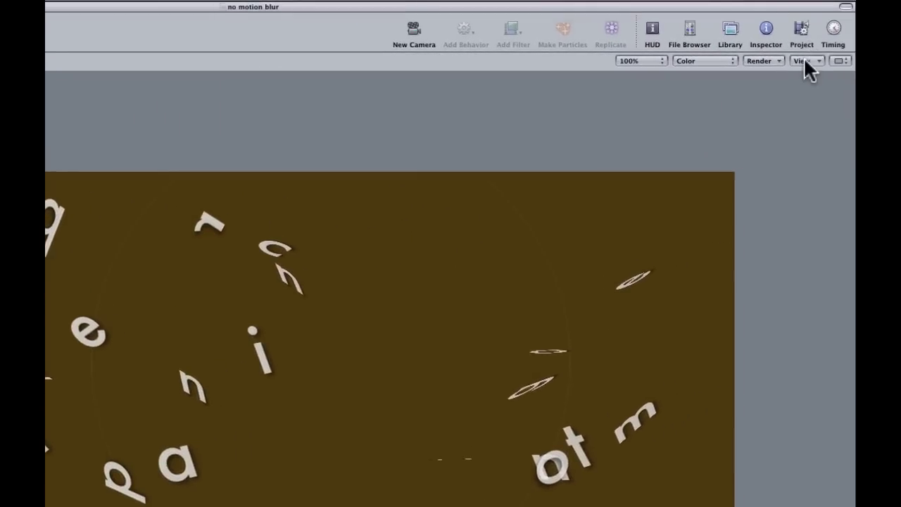
left_click(805, 61)
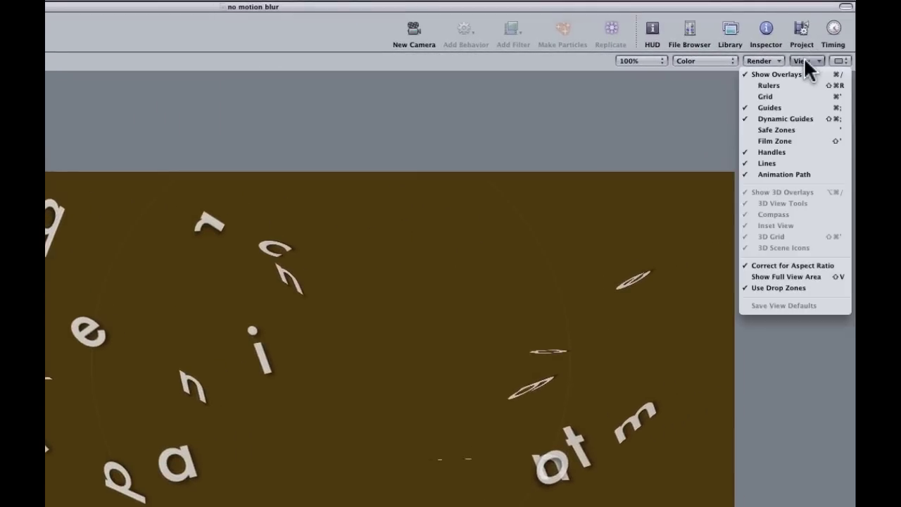
left_click(769, 67)
left_click(770, 68)
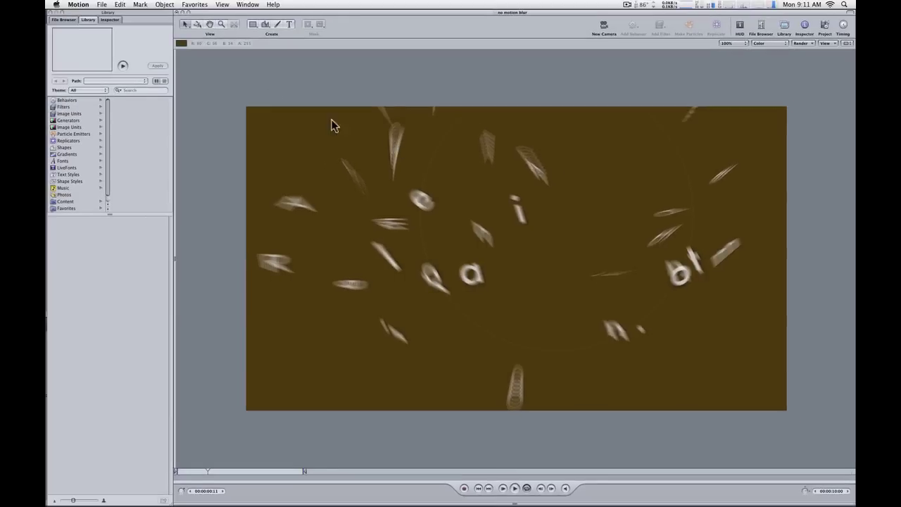
- In Project Properties render settings, set motion blur to 12 samples and a 180° shutter angle
left_click(120, 5)
left_click(144, 167)
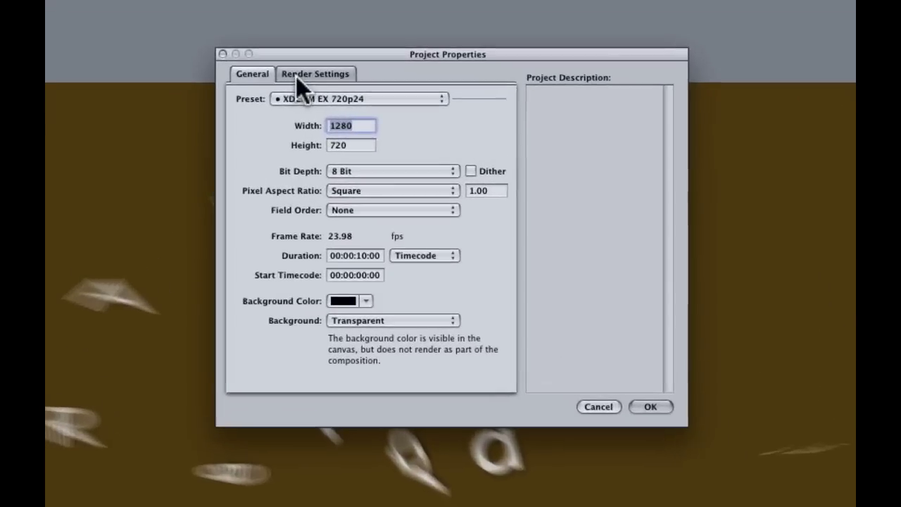
left_click(298, 78)
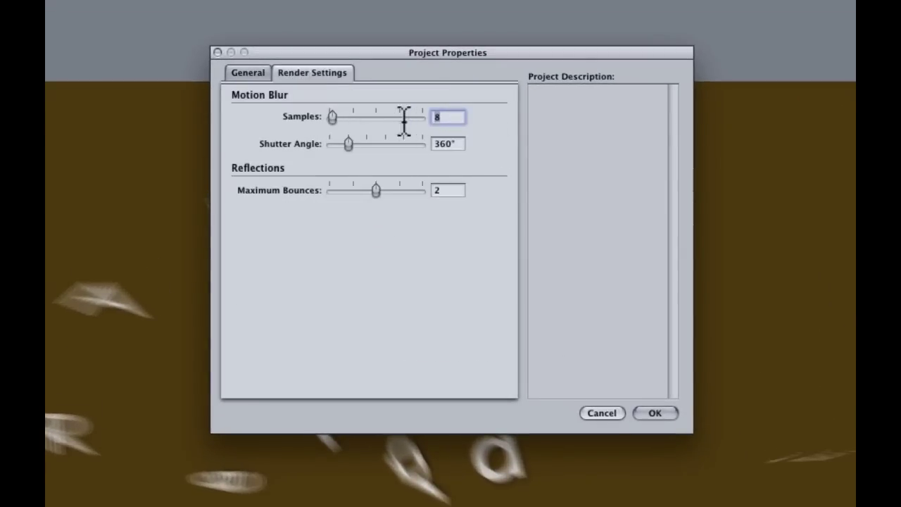
type("12")
key("Return")
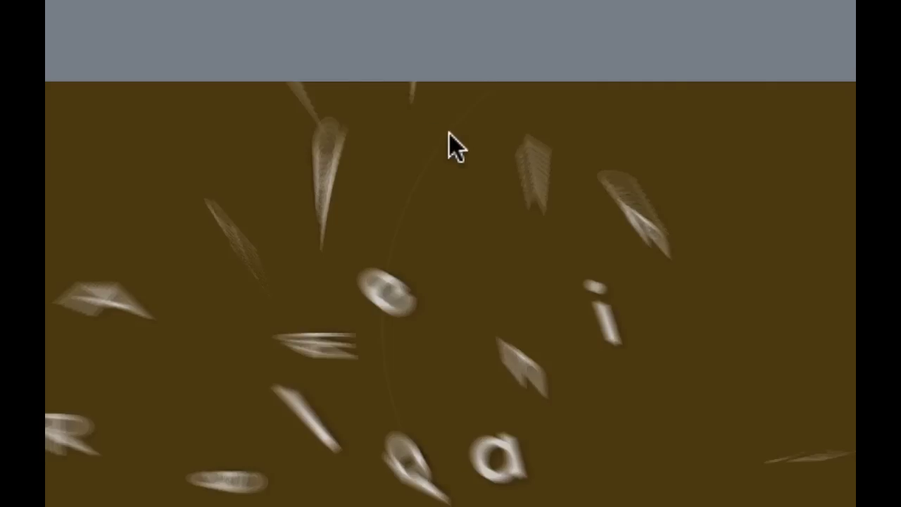
key("super+j")
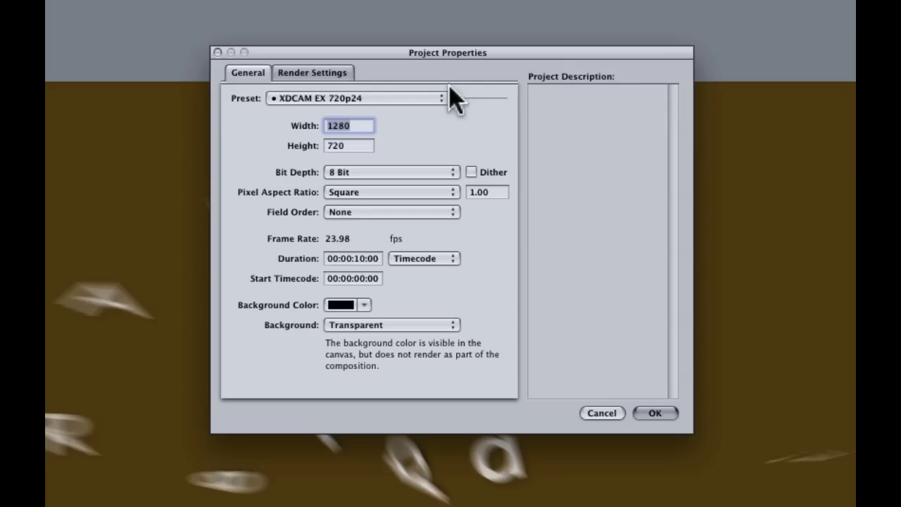
left_click_drag(440, 54, 443, 62)
left_click(314, 83)
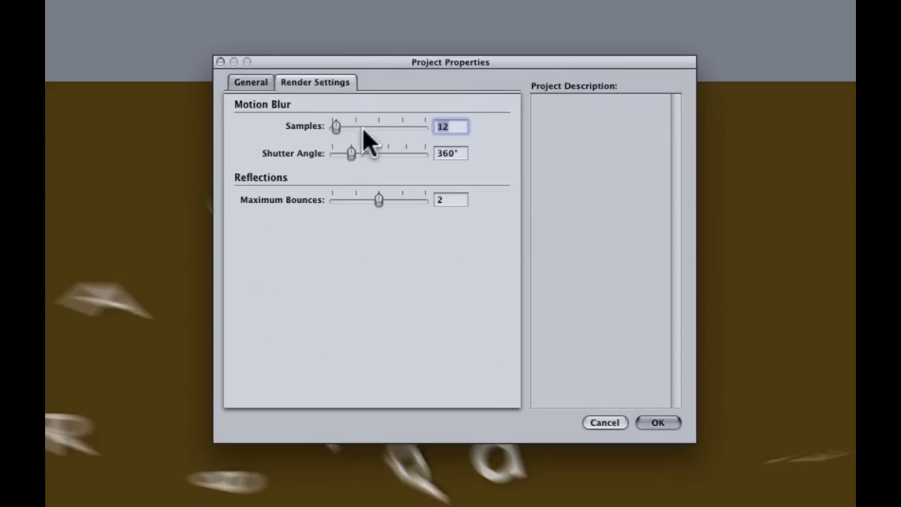
double_click(458, 155)
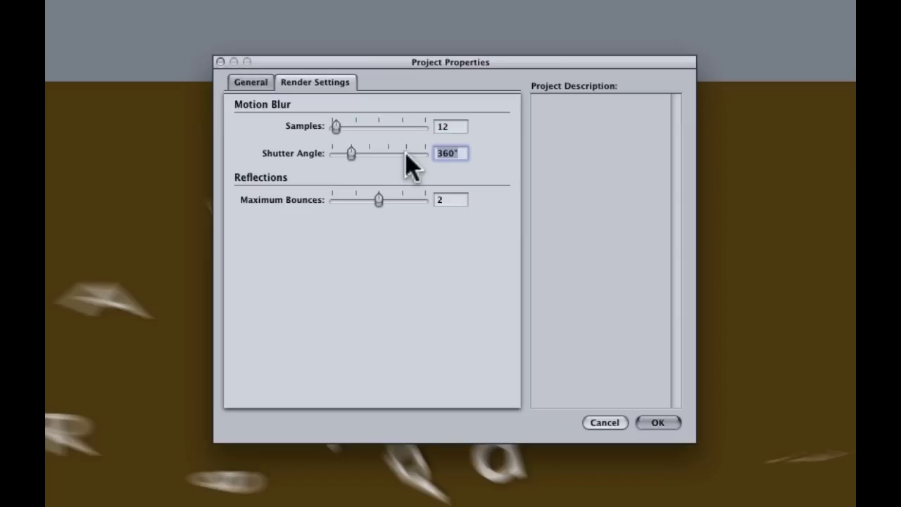
type("180")
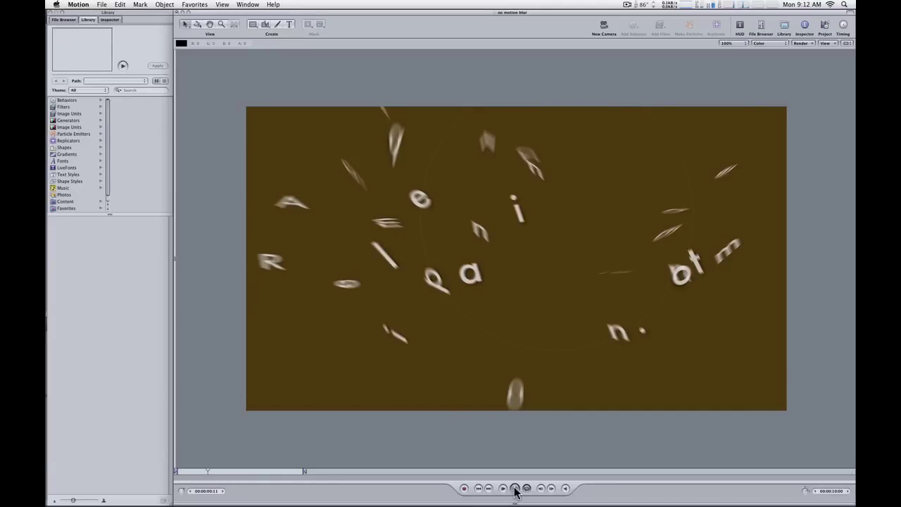
- Play the blurred animation, then switch canvas motion blur off so letters look crisp
left_click(514, 489)
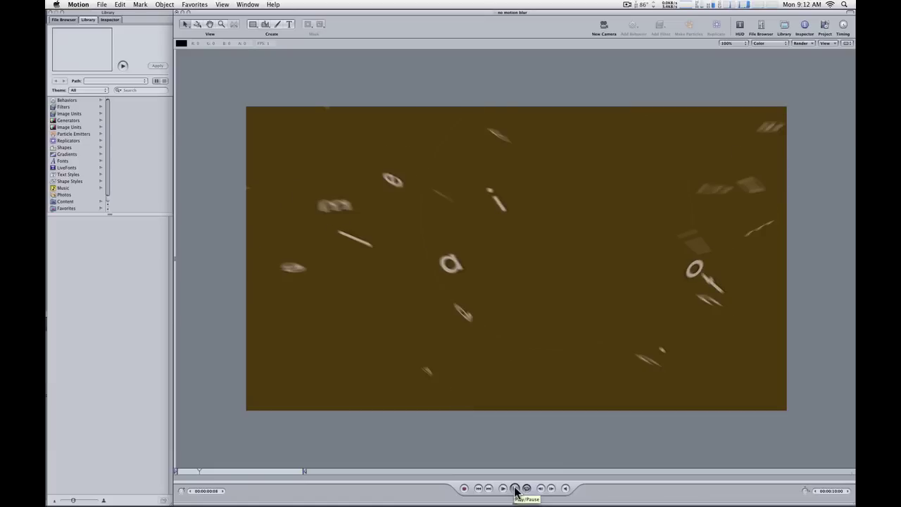
left_click(515, 488)
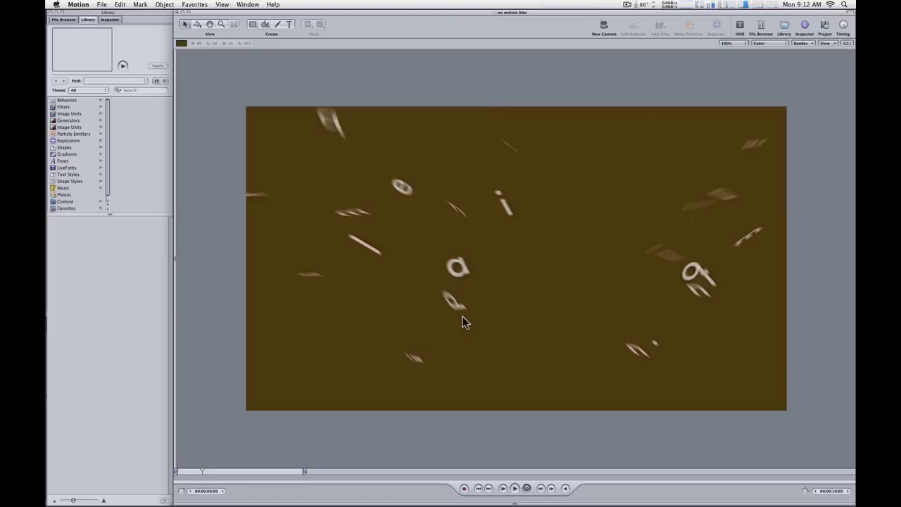
left_click(803, 43)
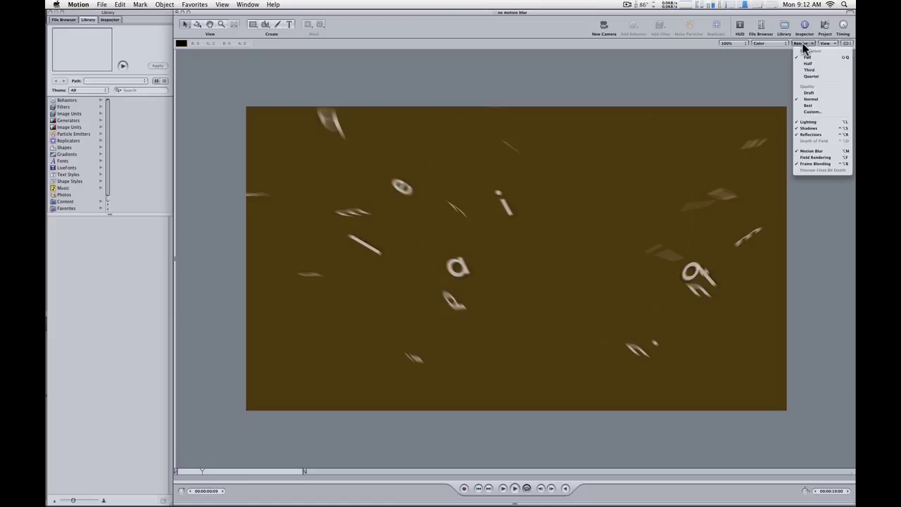
left_click(816, 151)
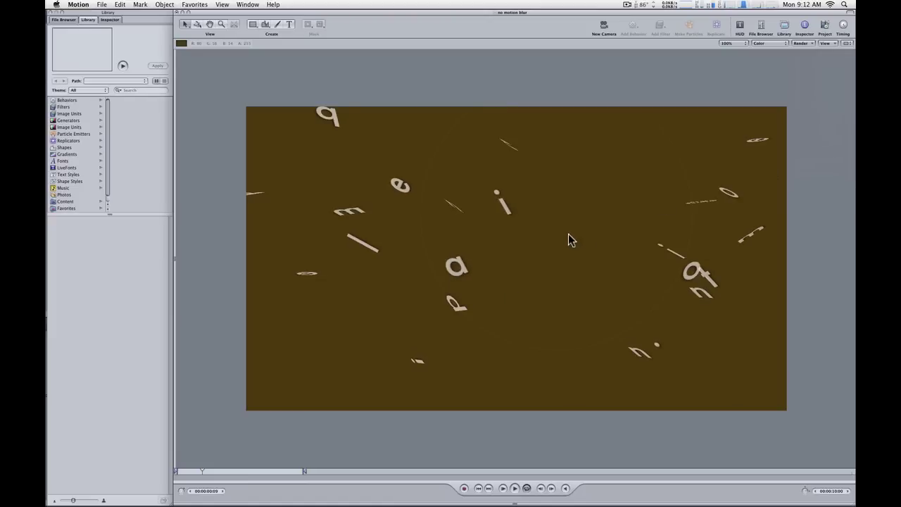
- Set up a QuickTime movie export named 'no motion blur' to the Desktop, leaving options unchanged
left_click(103, 5)
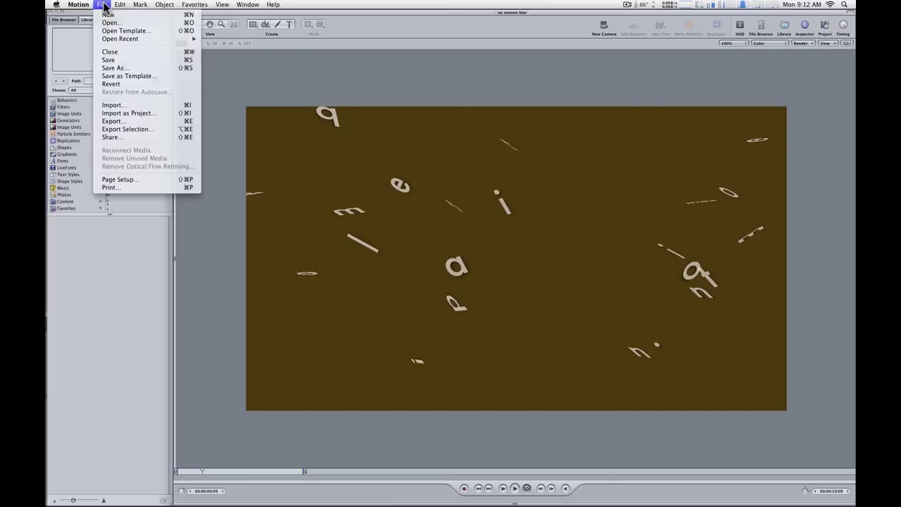
left_click(125, 120)
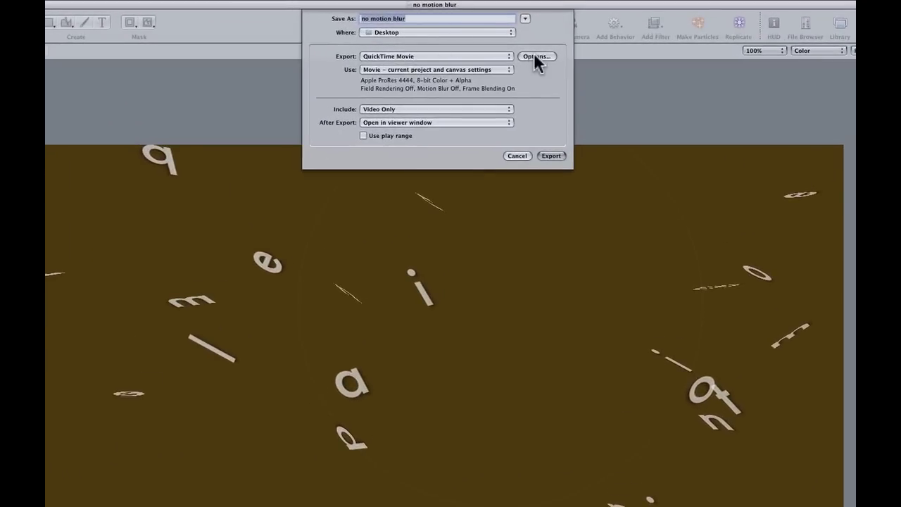
left_click(534, 56)
left_click(247, 164)
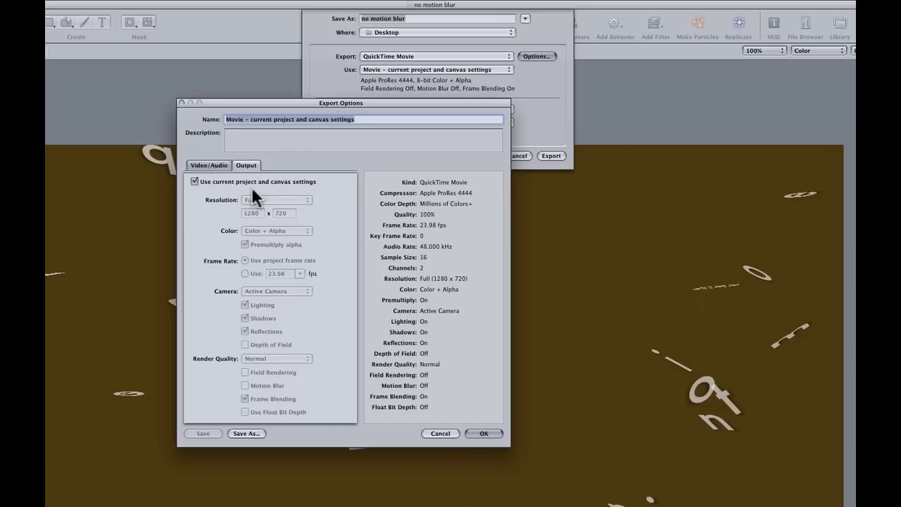
left_click(194, 182)
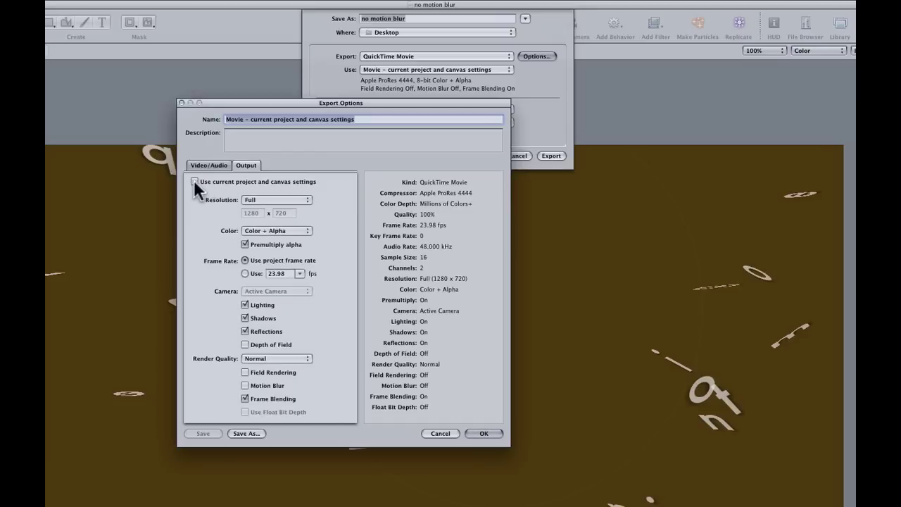
left_click(245, 384)
left_click(446, 431)
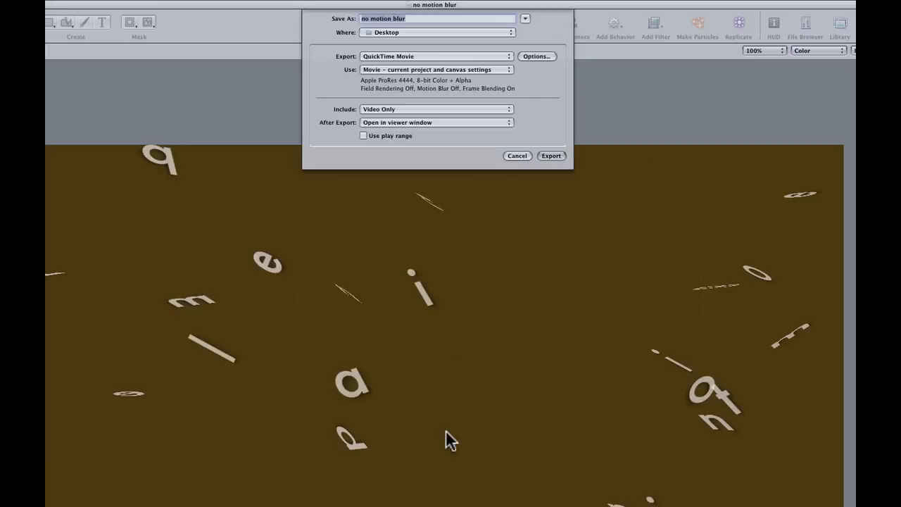
- Cancel the movie export and switch canvas motion blur back on
left_click(517, 156)
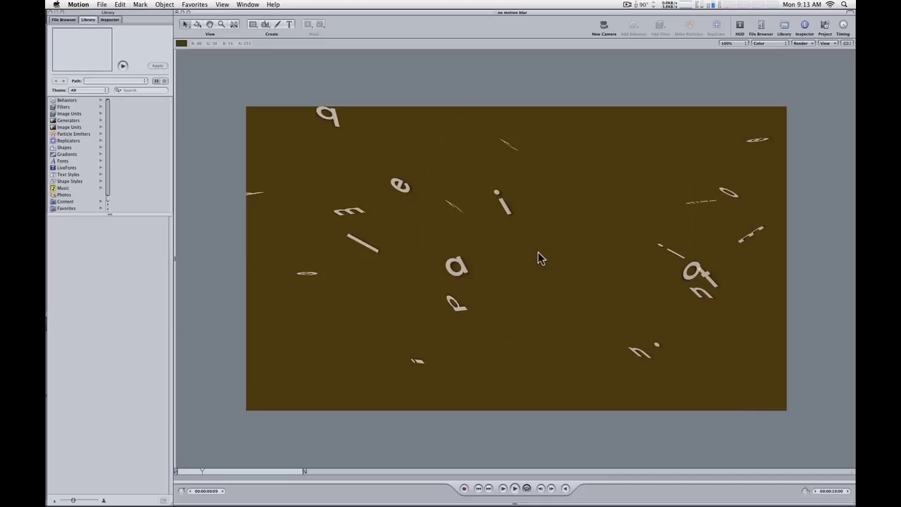
left_click(827, 45)
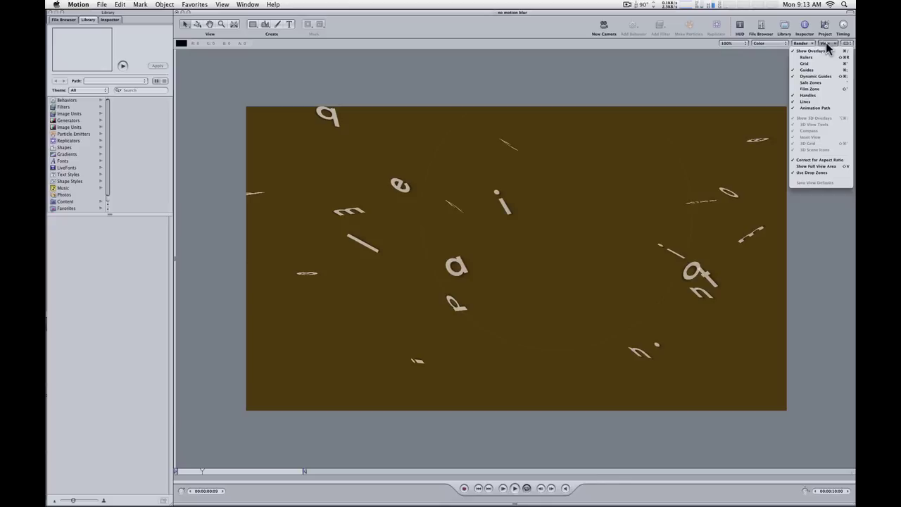
left_click(809, 44)
left_click(809, 45)
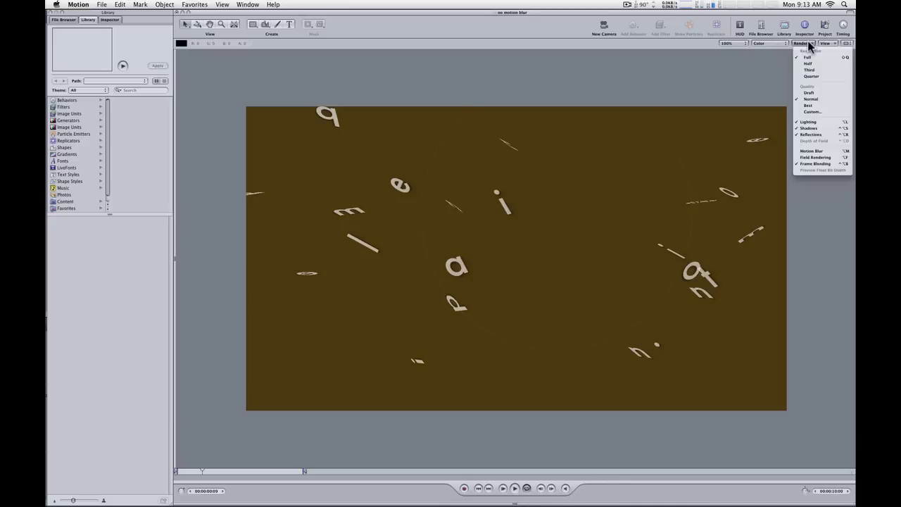
left_click(813, 151)
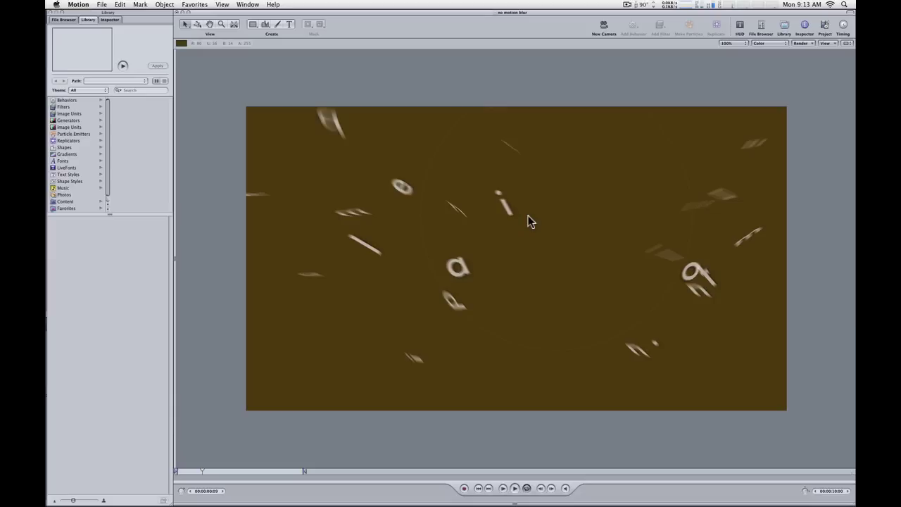
- In Final Cut Pro, place motion blur.motn right after no motion blur.motn on V1
key("super+Tab")
key("super+Tab")
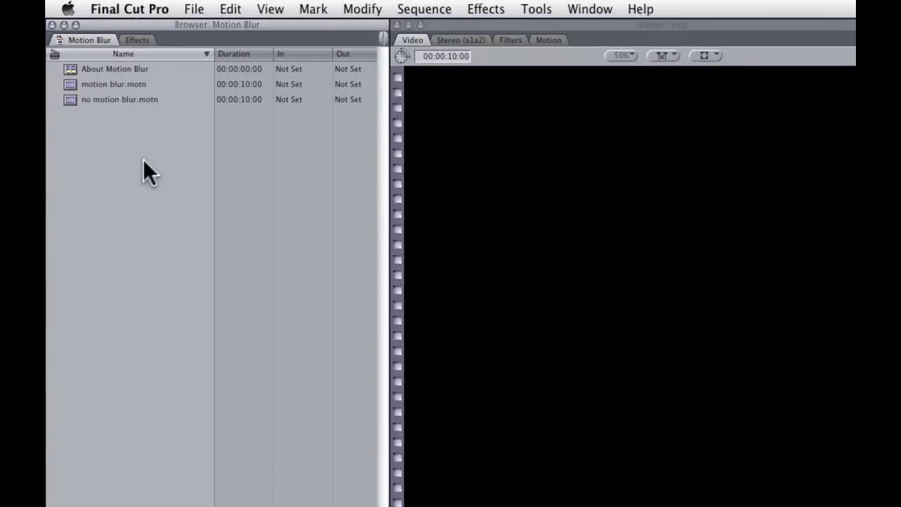
left_click(72, 85)
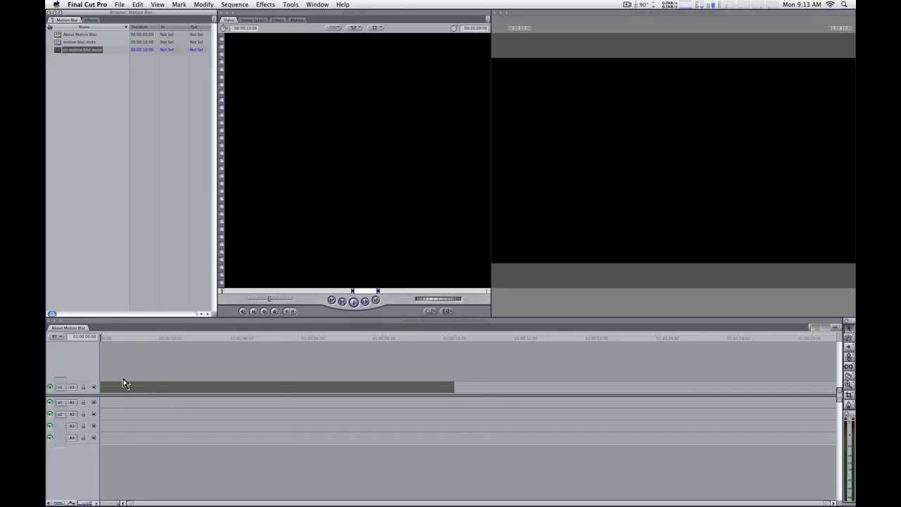
mouse_move(116, 335)
left_mouse_down()
mouse_move(137, 338)
mouse_move(119, 339)
left_mouse_up()
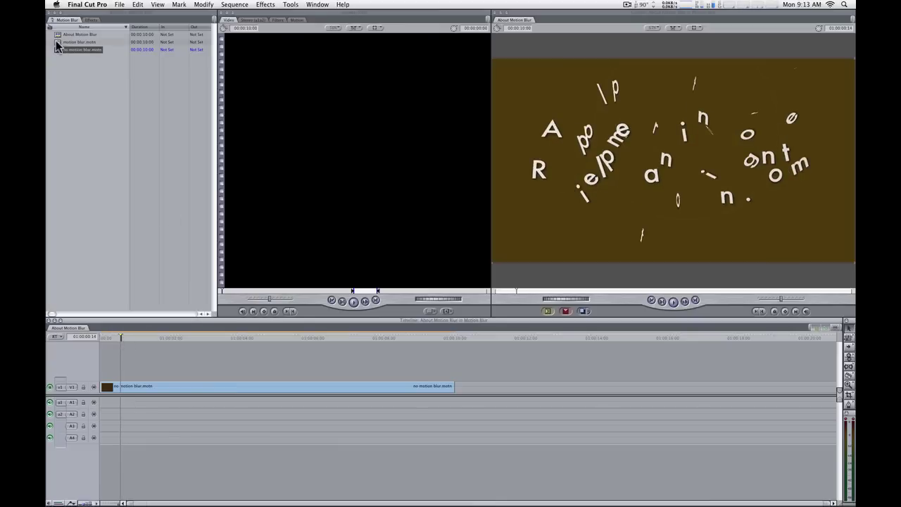
left_click_drag(58, 43, 458, 386)
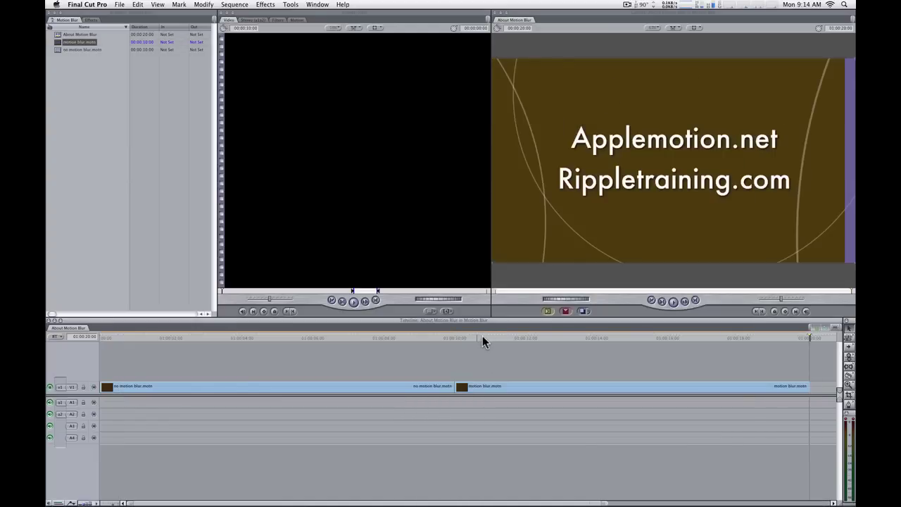
left_click_drag(482, 336, 474, 345)
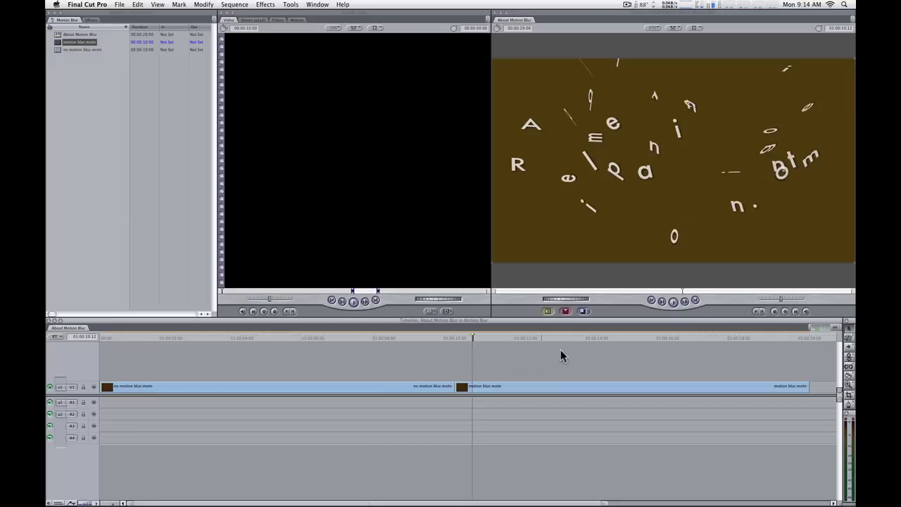
- Set Render Control Motion project quality to Best with Always Use Best Quality When Rendering Movies checked
left_click(233, 5)
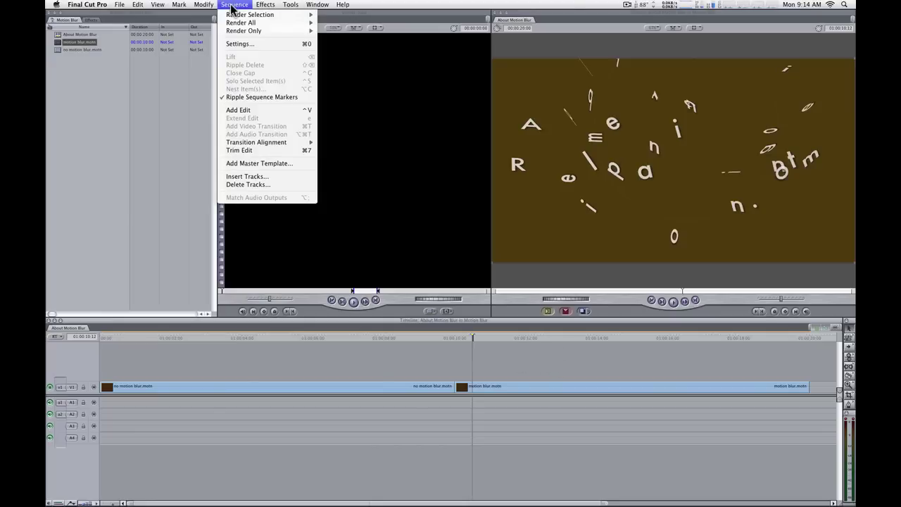
left_click(250, 44)
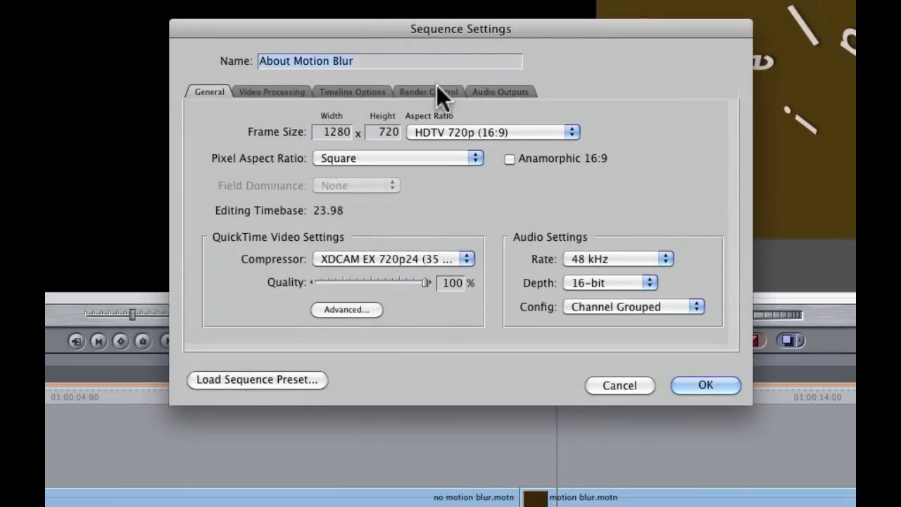
left_click(438, 93)
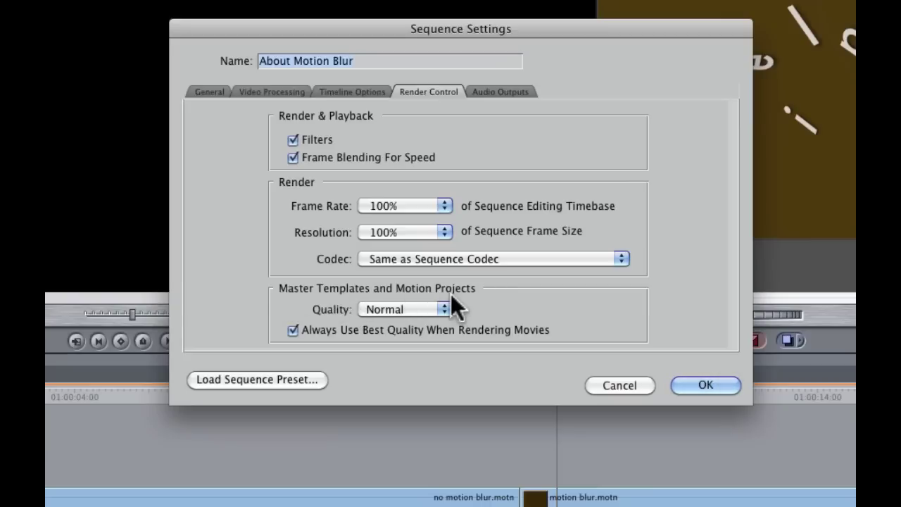
left_click(293, 331)
left_click(393, 310)
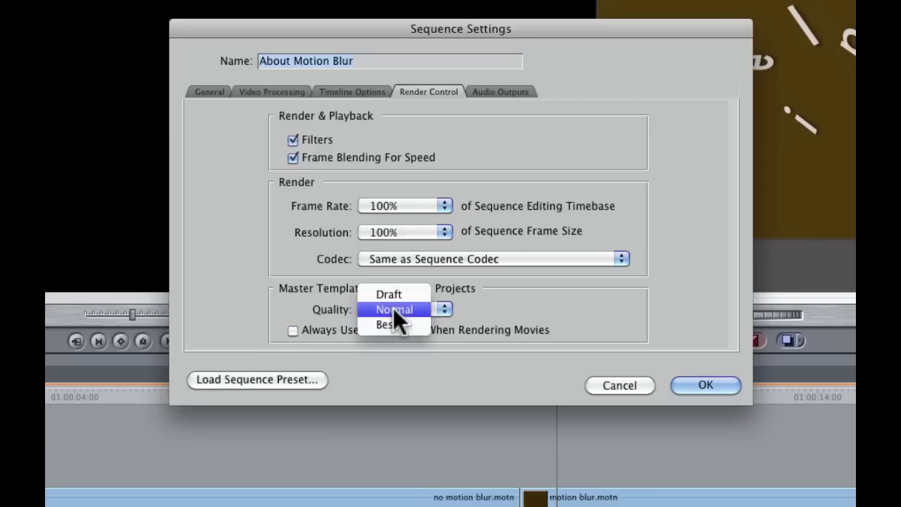
left_click(394, 310)
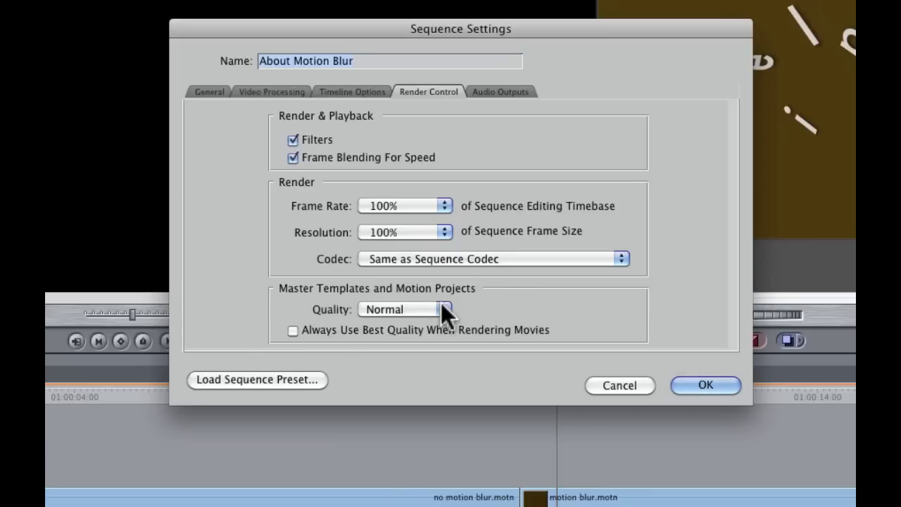
left_click(292, 329)
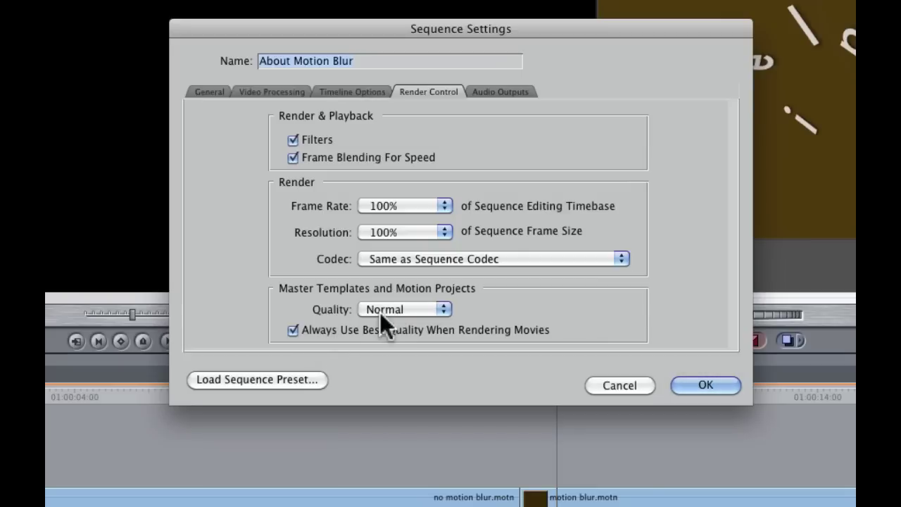
left_click(400, 313)
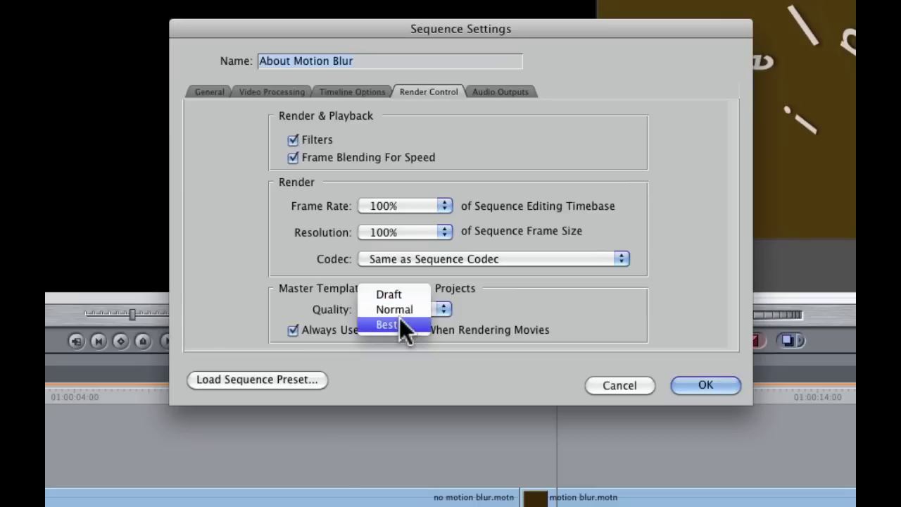
left_click(401, 325)
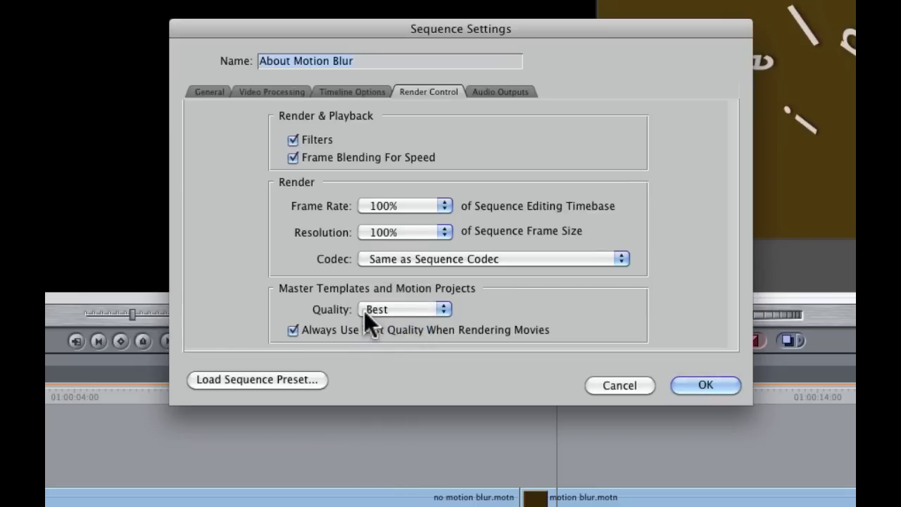
left_click(697, 386)
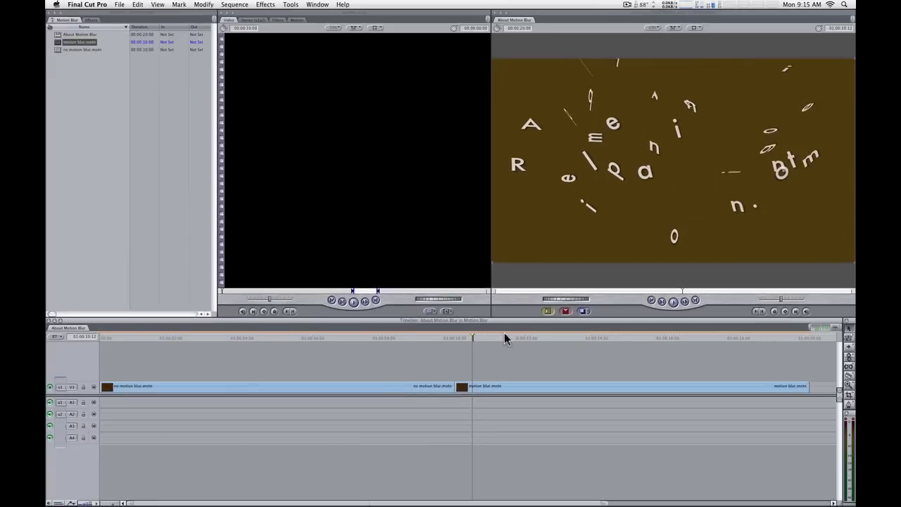
- Mark In and Out at 01:00:10:11 in motion blur.motn and render that frame at unlimited quality
left_click(566, 392)
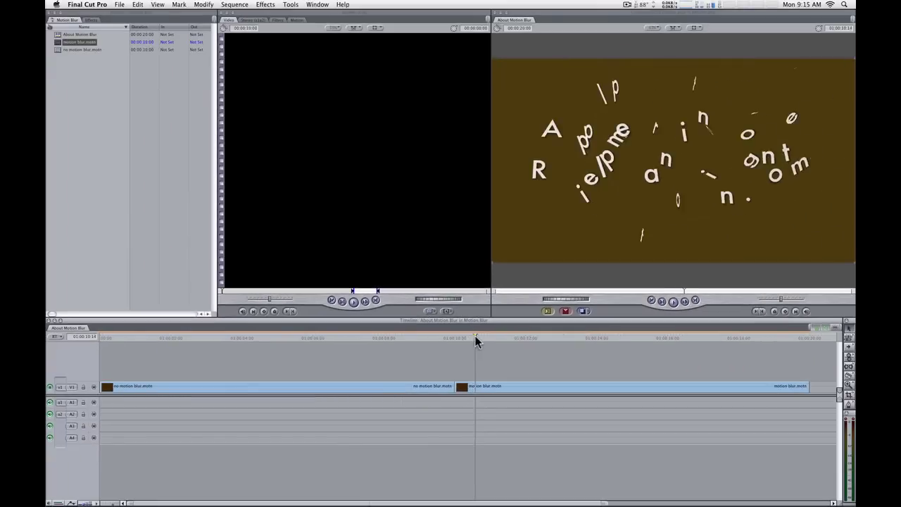
left_click_drag(481, 341, 471, 342)
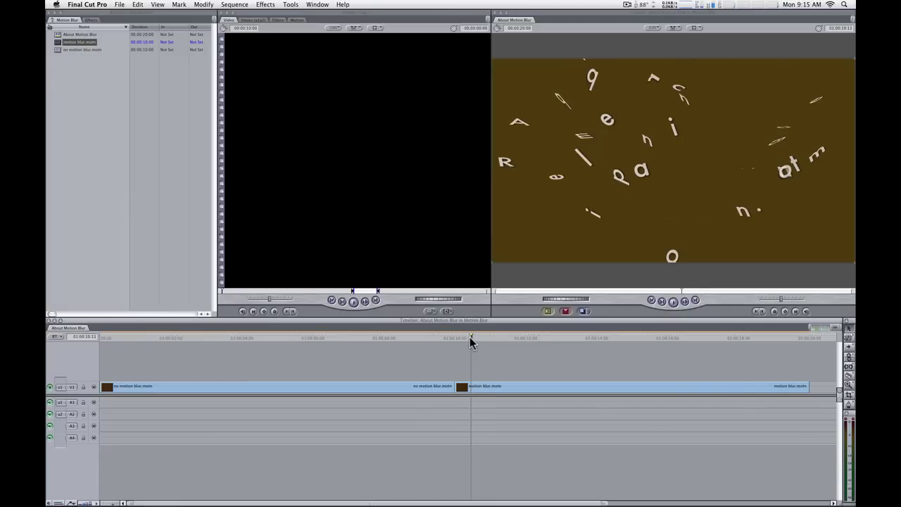
key("i")
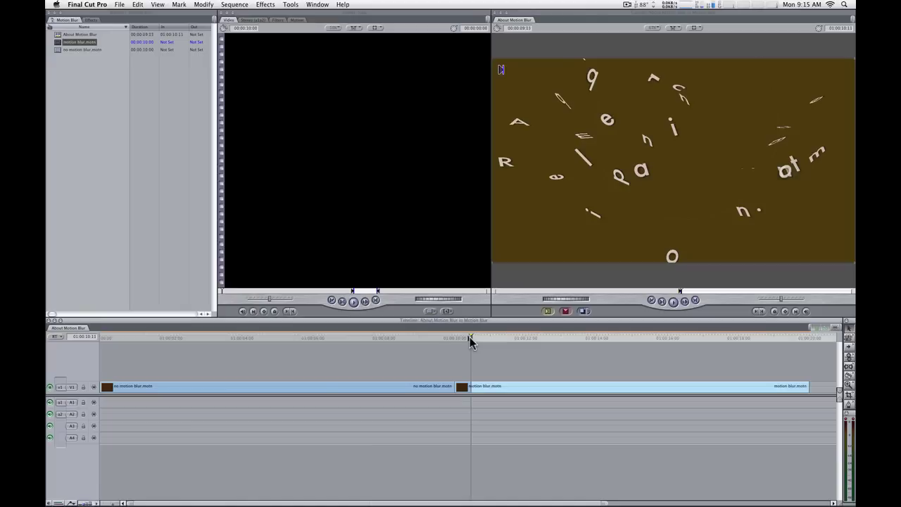
key("o")
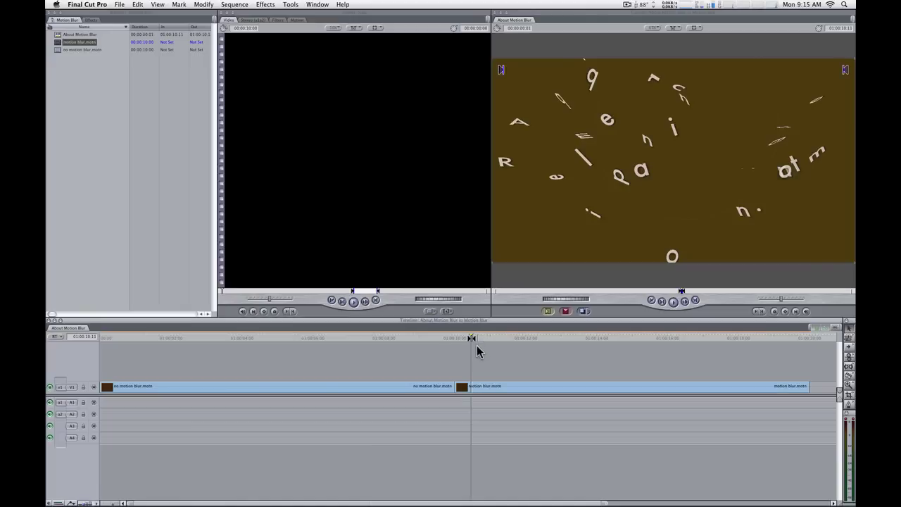
left_click(239, 9)
mouse_move(244, 17)
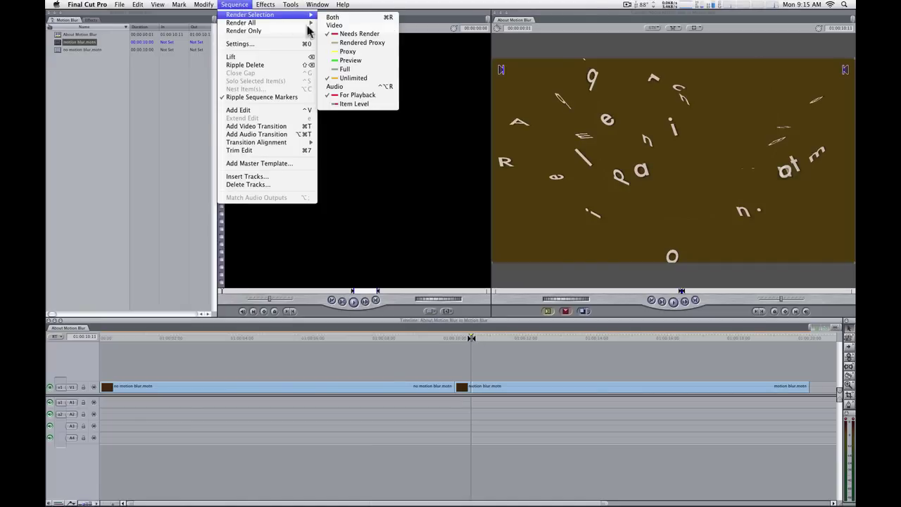
left_click(357, 78)
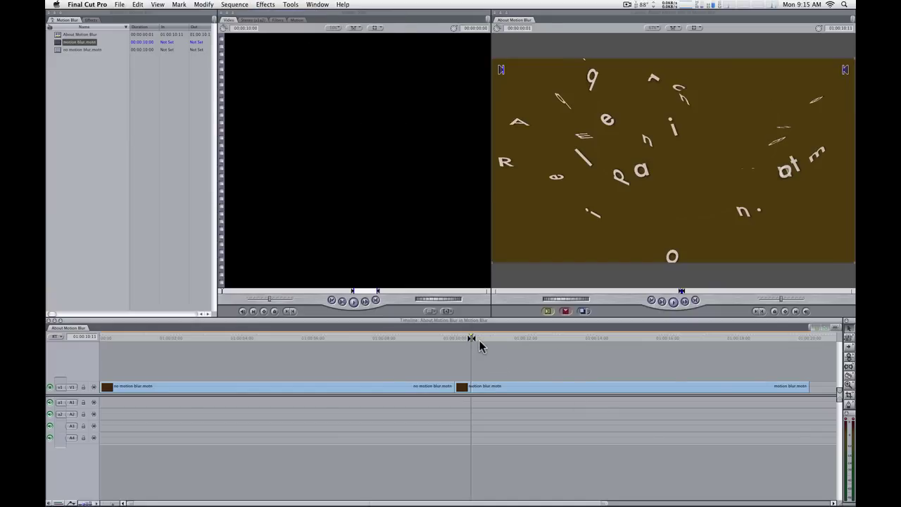
key("super+r")
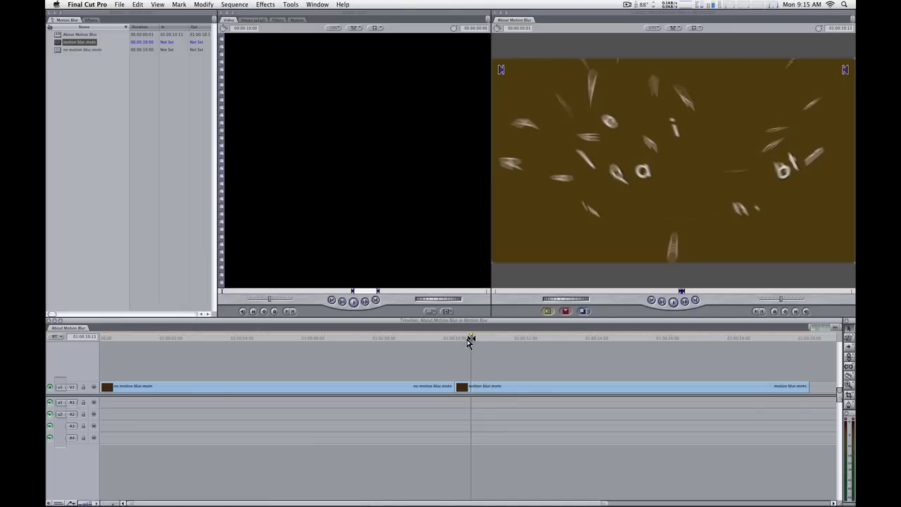
- Step through the clip's blurred opening frames, ending on the blurred frame at 10:08
left_click(467, 340)
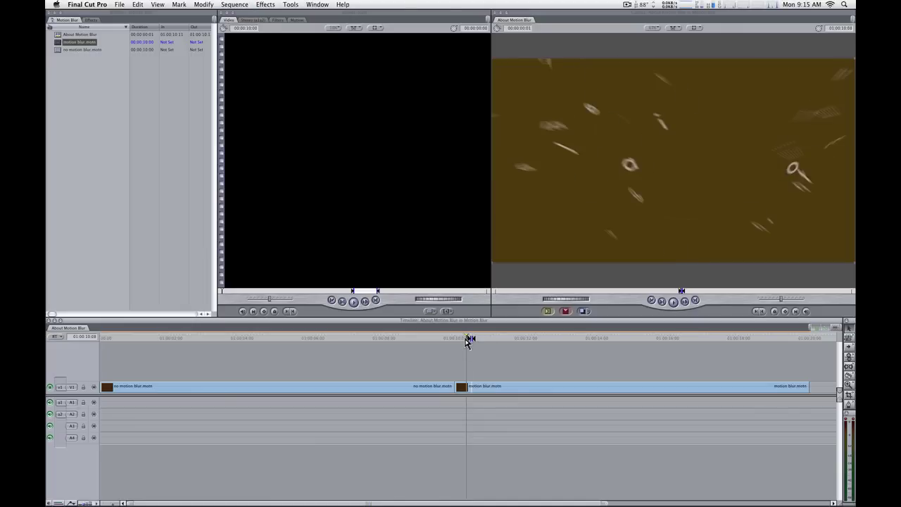
key("Left")
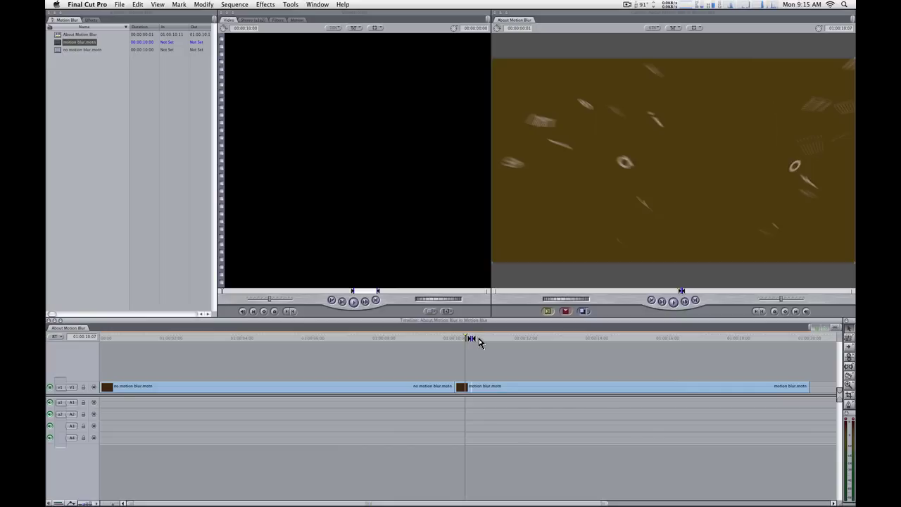
left_click(478, 340)
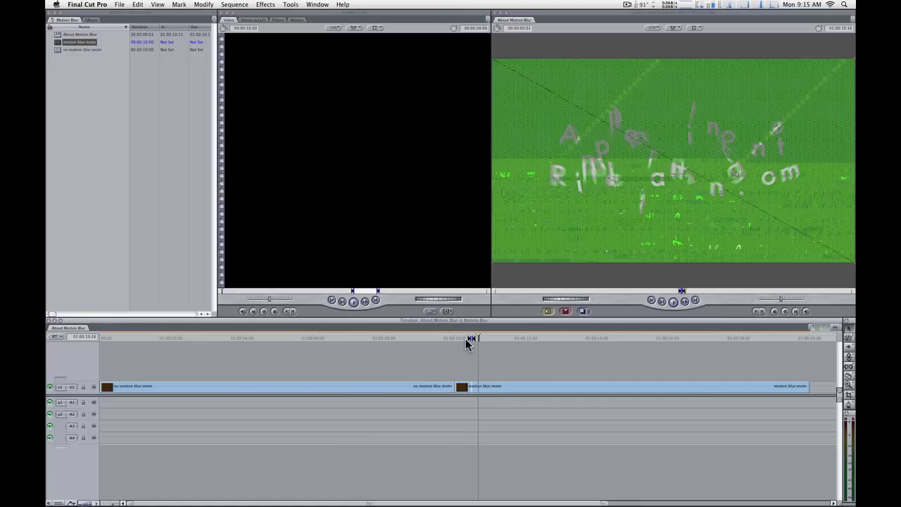
left_click(465, 339)
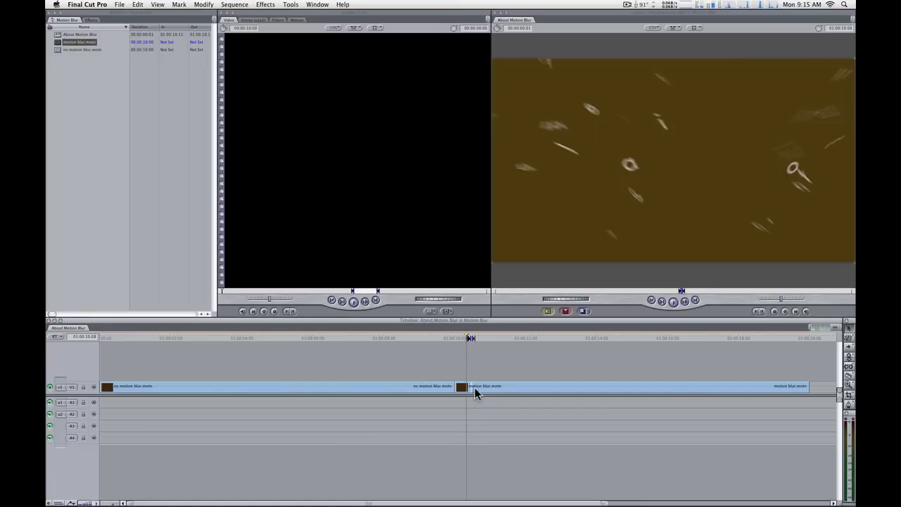
- Change Render Control Motion project quality back to Normal and apply the sequence settings
key("super+0")
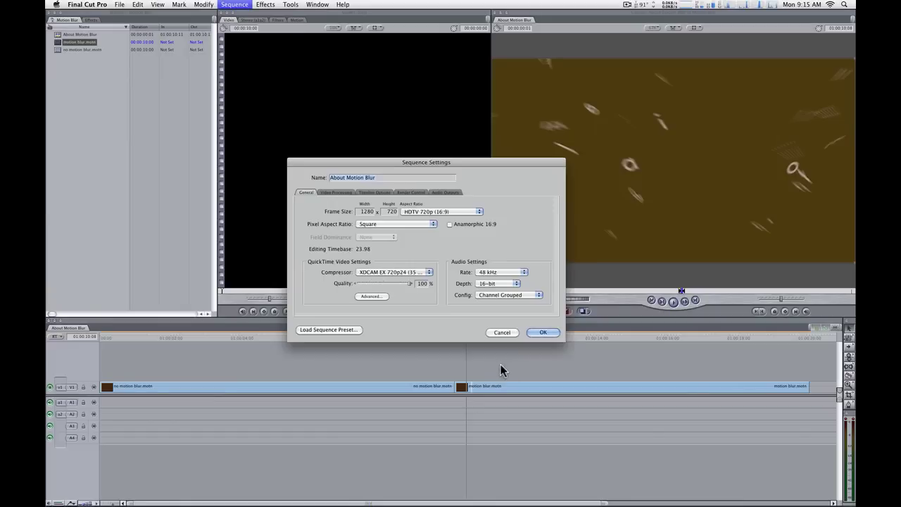
left_click(407, 190)
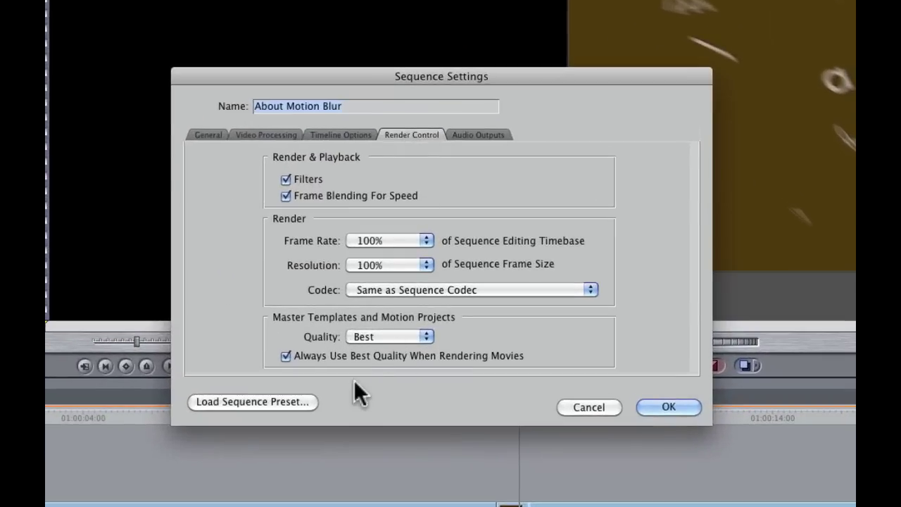
left_click(397, 333)
left_click(397, 324)
left_click(665, 406)
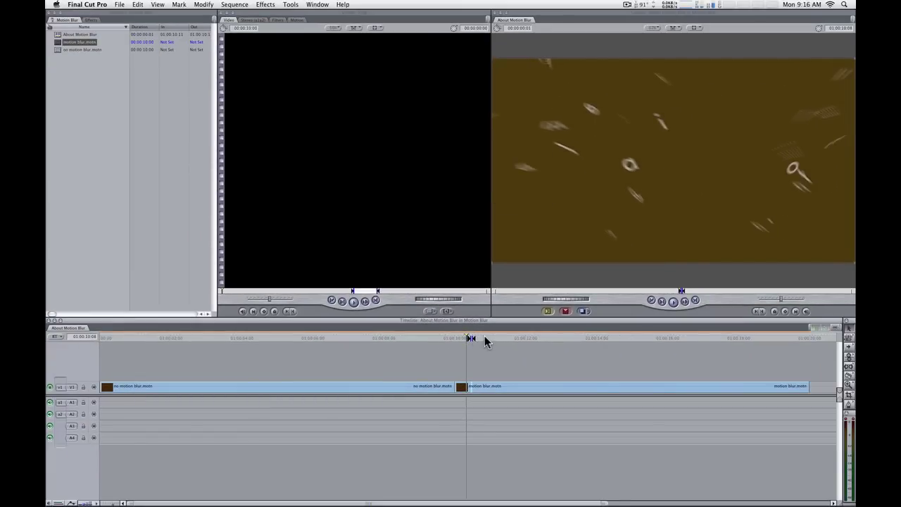
- Zoom the timeline in and scrub motion blur.motn's opening frames to compare sharp and blurred letters
left_click_drag(468, 338, 463, 338)
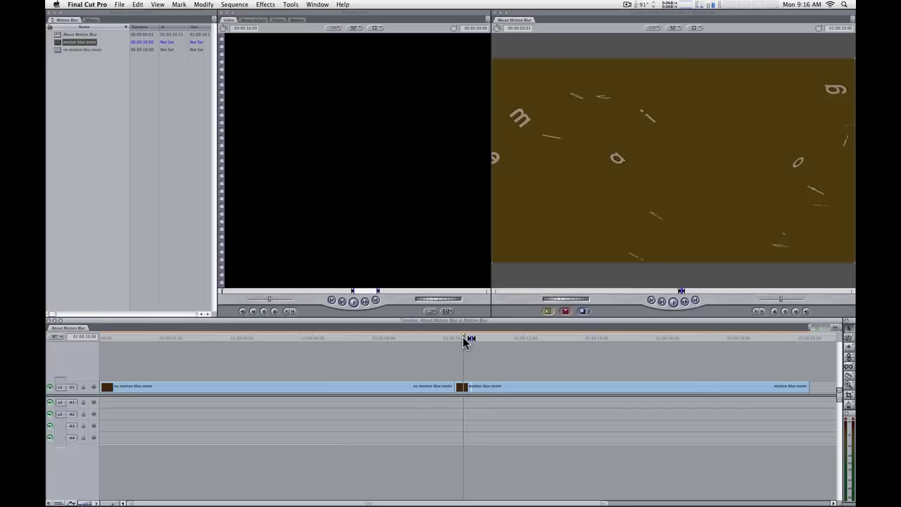
key("super+equal")
key("super+equal")
key("super+equal")
key("super+equal")
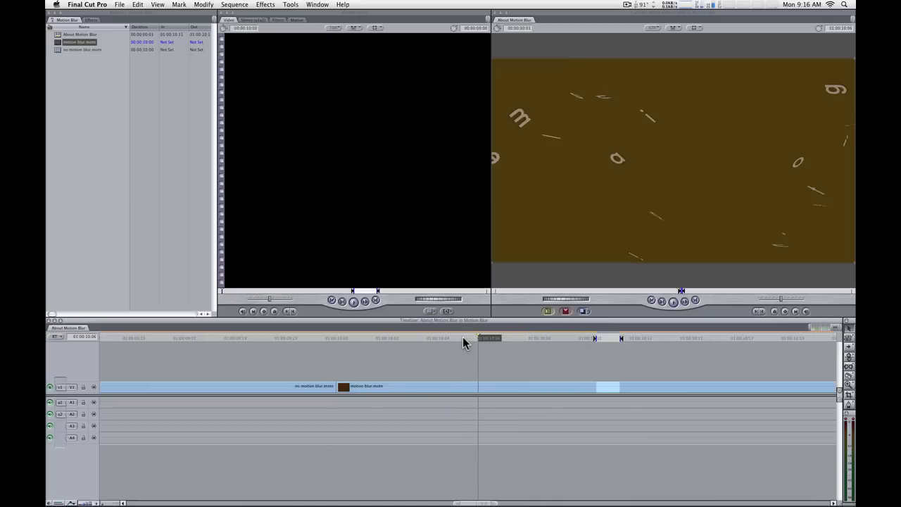
left_click_drag(502, 336, 600, 337)
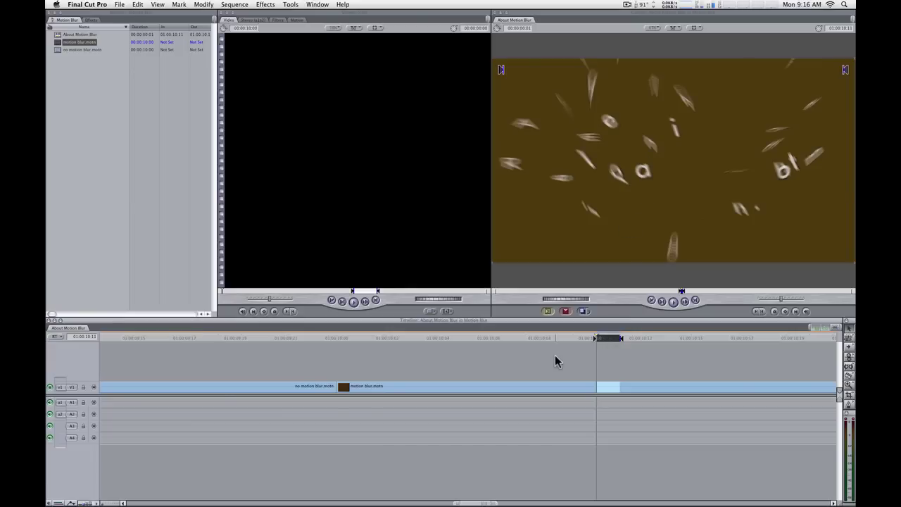
left_click(548, 335)
mouse_move(529, 342)
left_mouse_down()
mouse_move(503, 342)
mouse_move(544, 341)
left_mouse_up()
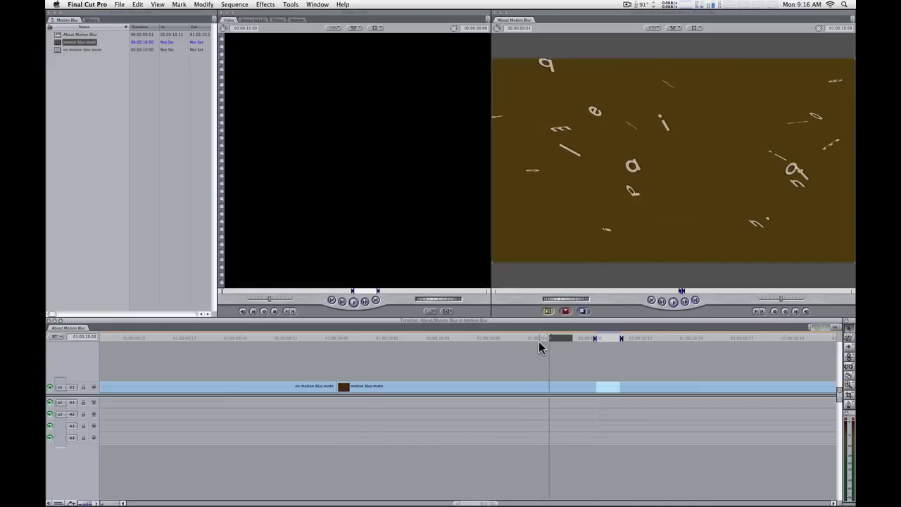
left_click(602, 338)
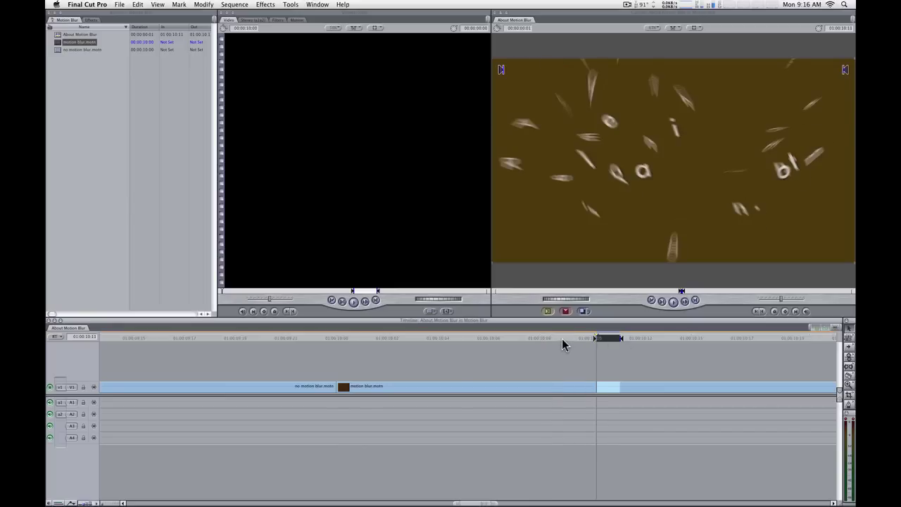
key("Left")
- Review the Render Control tab of Sequence Settings and close it without changes
key("super+0")
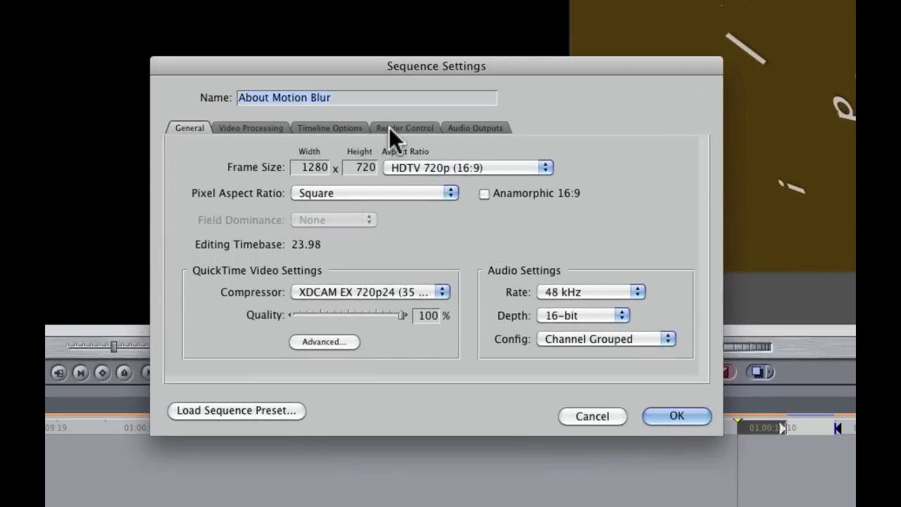
left_click(389, 126)
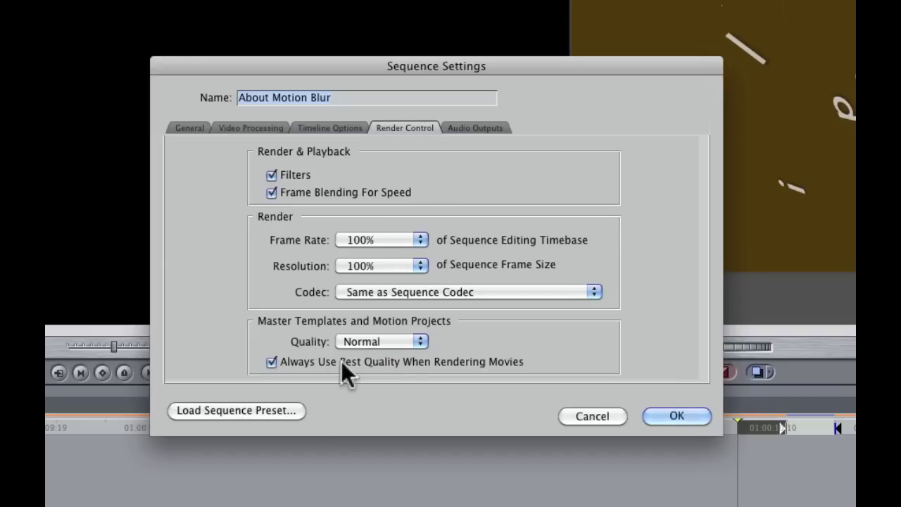
left_click(600, 415)
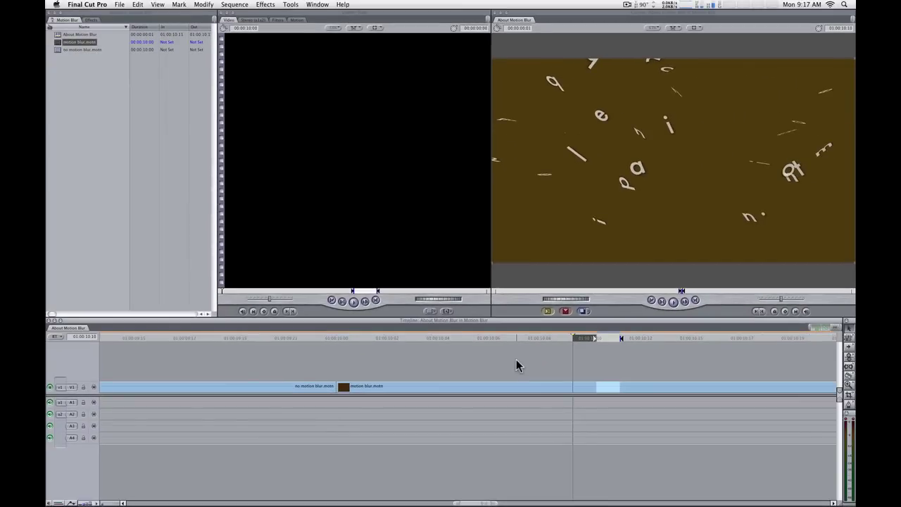
- Set Motion project render quality to Best, then view the settled Applemotion.net and Rippletraining.com title
left_click(233, 5)
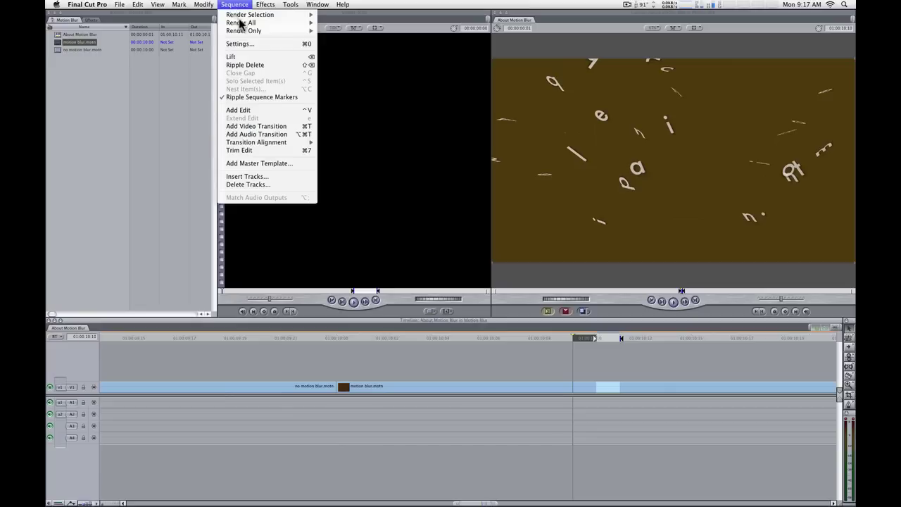
left_click(253, 42)
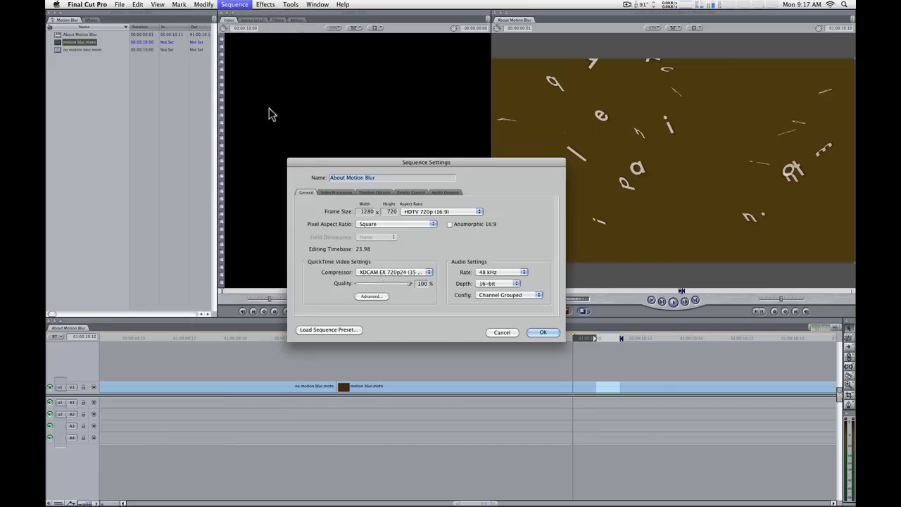
left_click(416, 192)
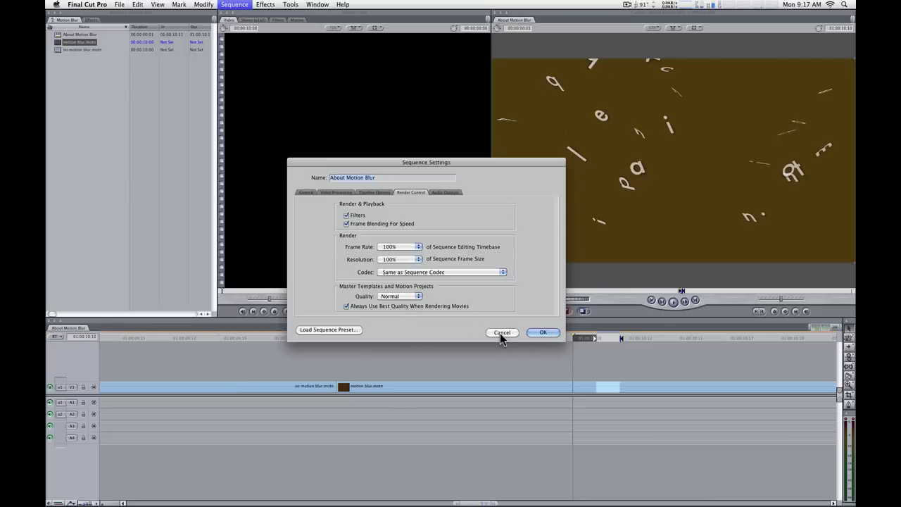
left_click(396, 302)
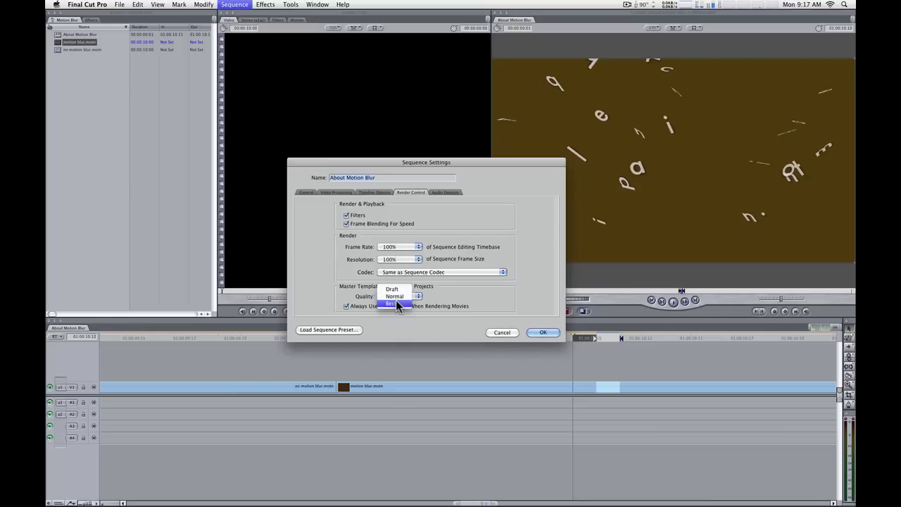
left_click(395, 303)
left_click(503, 332)
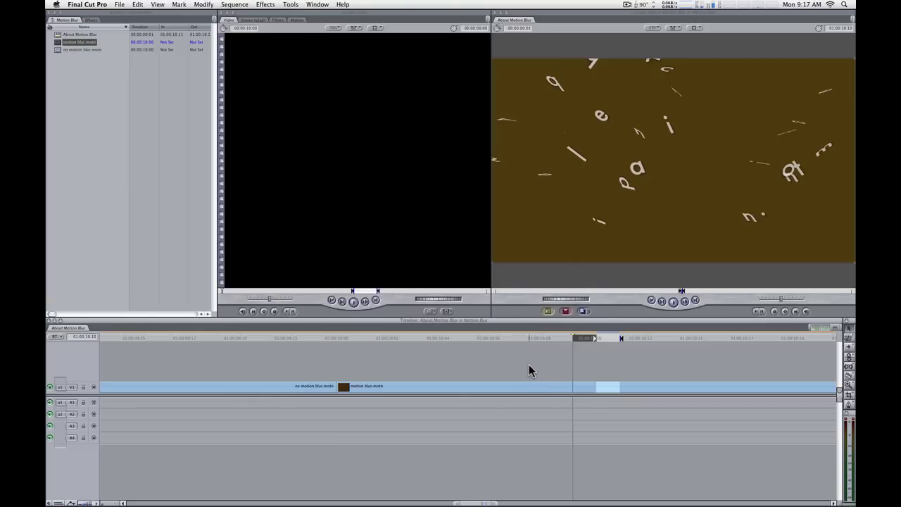
left_click(759, 338)
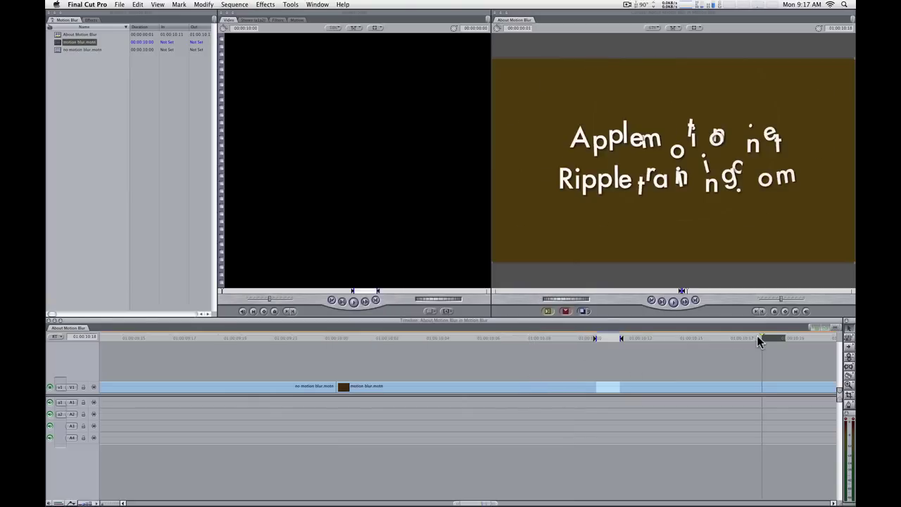
left_click(807, 337)
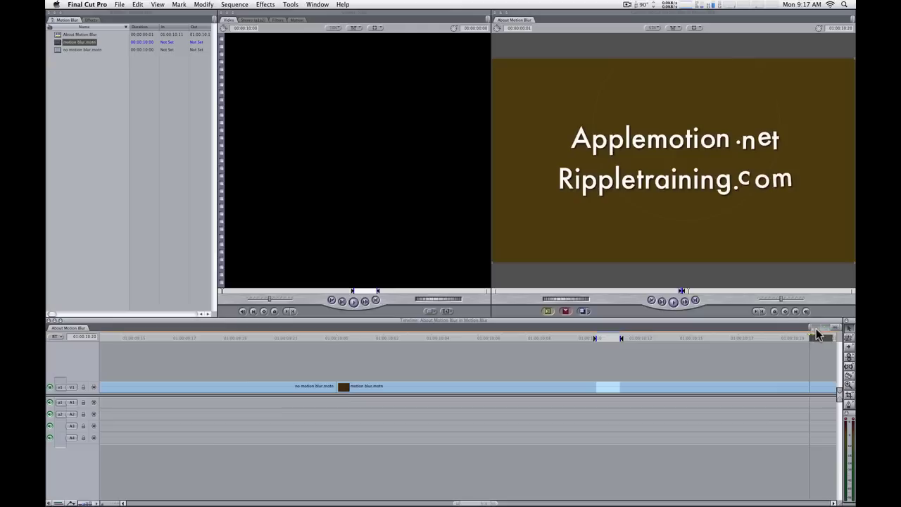